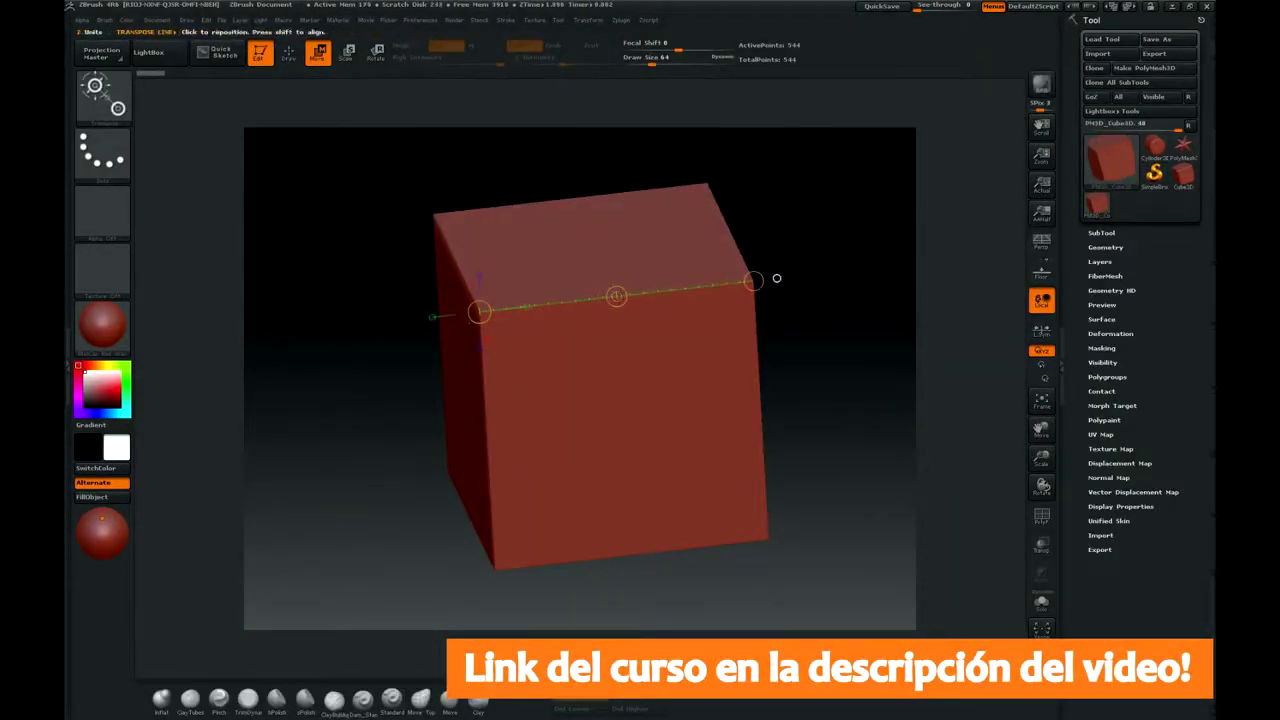
Turn the red cube to face the viewer and lay the transpose line along its bottom edge.
{"action": "left_click_drag", "start_coordinate": [776, 278], "coordinate": [780, 282]}
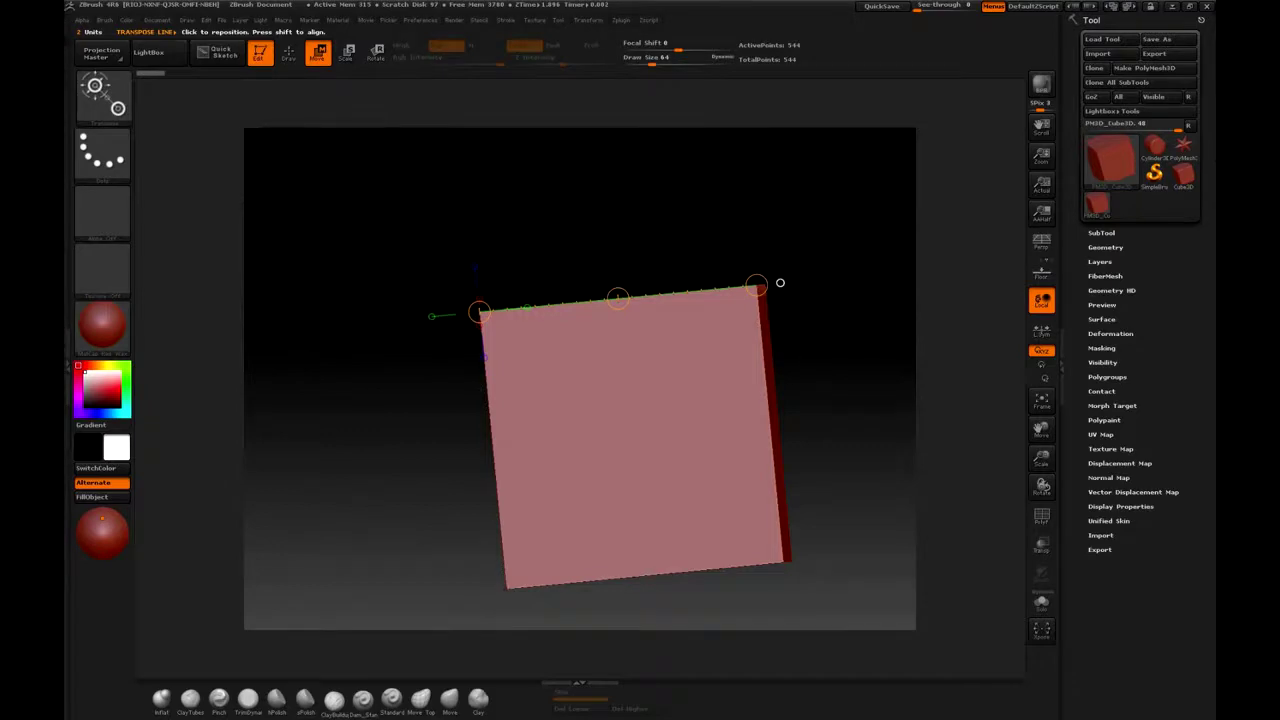
{"action": "left_click_drag", "start_coordinate": [527, 583], "coordinate": [801, 485]}
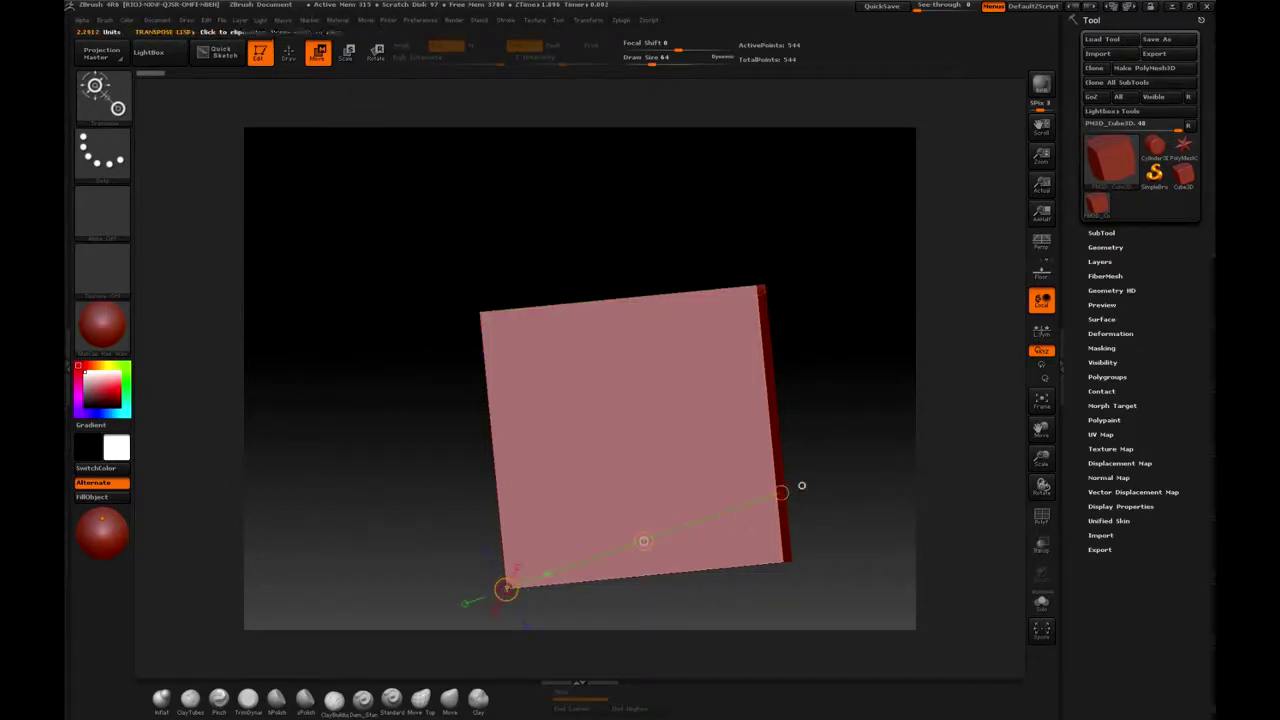
{"action": "left_click_drag", "start_coordinate": [668, 440], "coordinate": [704, 431]}
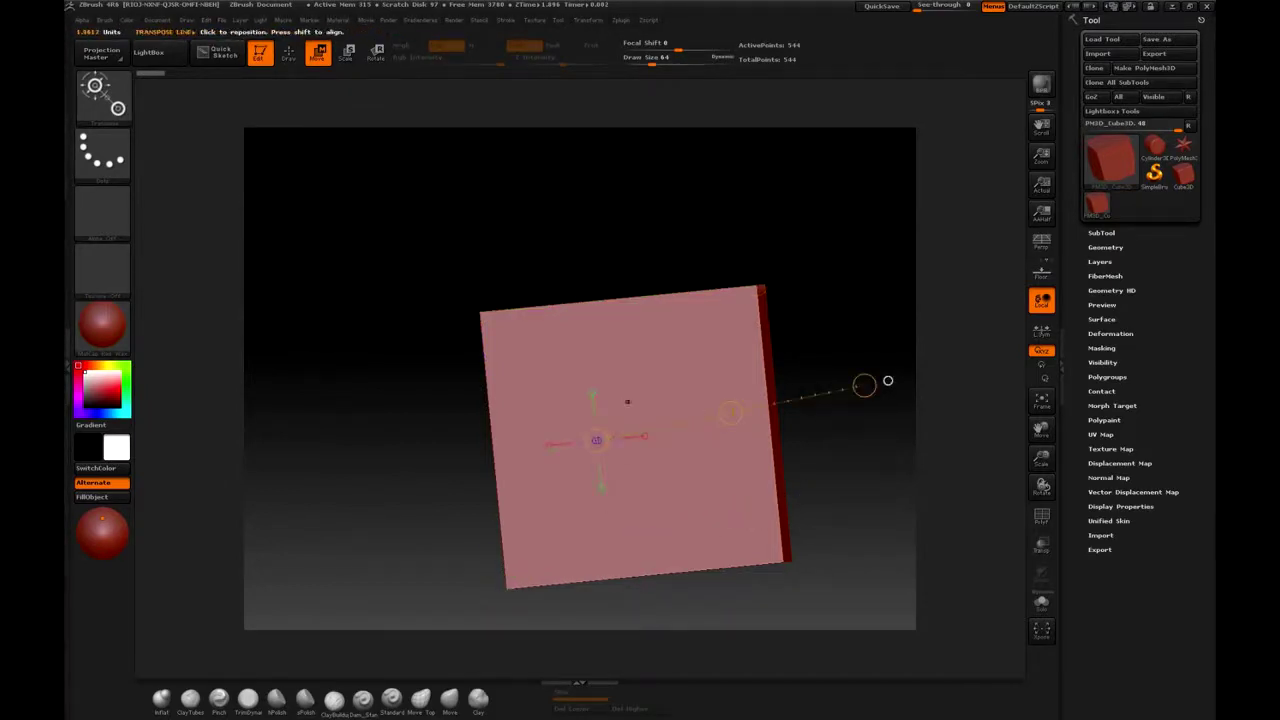
Redraw the transpose line along the cube's top, then move it up-left and stretch it into a twisted skew.
{"action": "left_click_drag", "start_coordinate": [474, 308], "coordinate": [794, 274]}
{"action": "mouse_move", "coordinate": [634, 289]}
{"action": "left_mouse_down"}
{"action": "mouse_move", "coordinate": [571, 271]}
{"action": "mouse_move", "coordinate": [591, 276]}
{"action": "mouse_move", "coordinate": [614, 223]}
{"action": "mouse_move", "coordinate": [525, 287]}
{"action": "mouse_move", "coordinate": [646, 329]}
{"action": "left_mouse_up"}
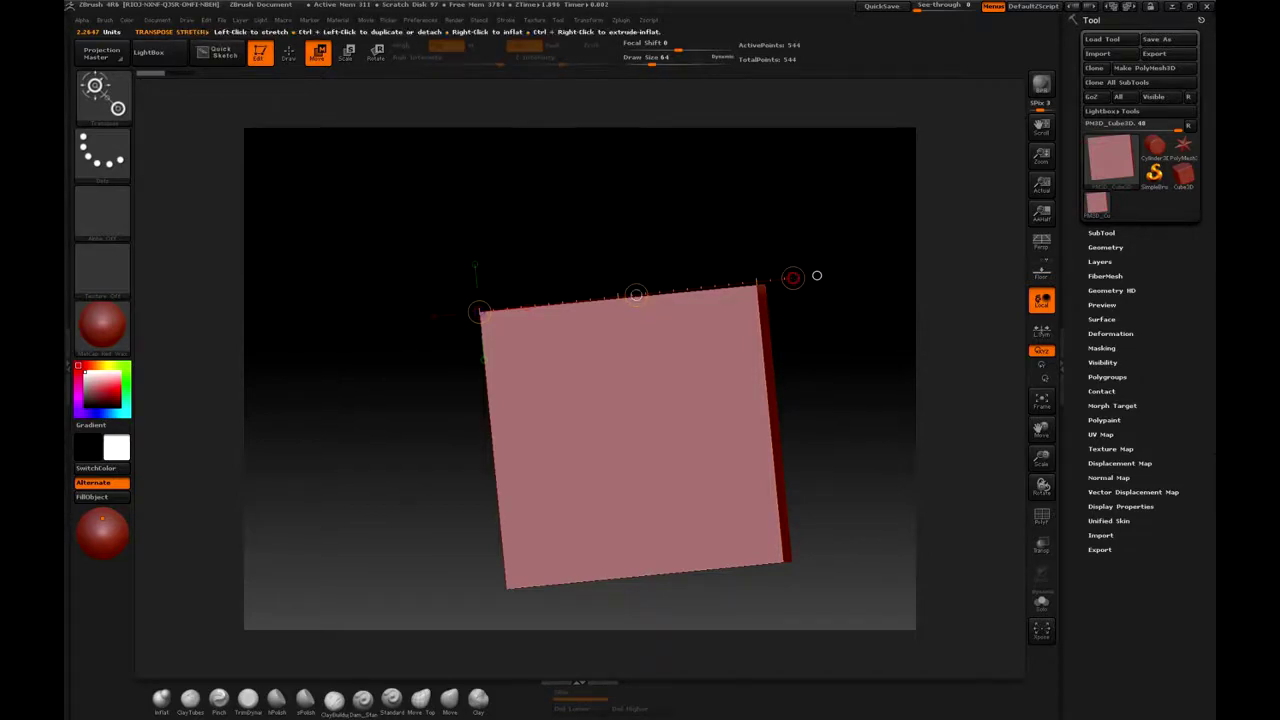
{"action": "mouse_move", "coordinate": [792, 277]}
{"action": "left_mouse_down"}
{"action": "mouse_move", "coordinate": [657, 300]}
{"action": "mouse_move", "coordinate": [797, 184]}
{"action": "mouse_move", "coordinate": [862, 270]}
{"action": "mouse_move", "coordinate": [816, 275]}
{"action": "mouse_move", "coordinate": [783, 343]}
{"action": "mouse_move", "coordinate": [735, 312]}
{"action": "mouse_move", "coordinate": [780, 385]}
{"action": "mouse_move", "coordinate": [850, 305]}
{"action": "left_mouse_up"}
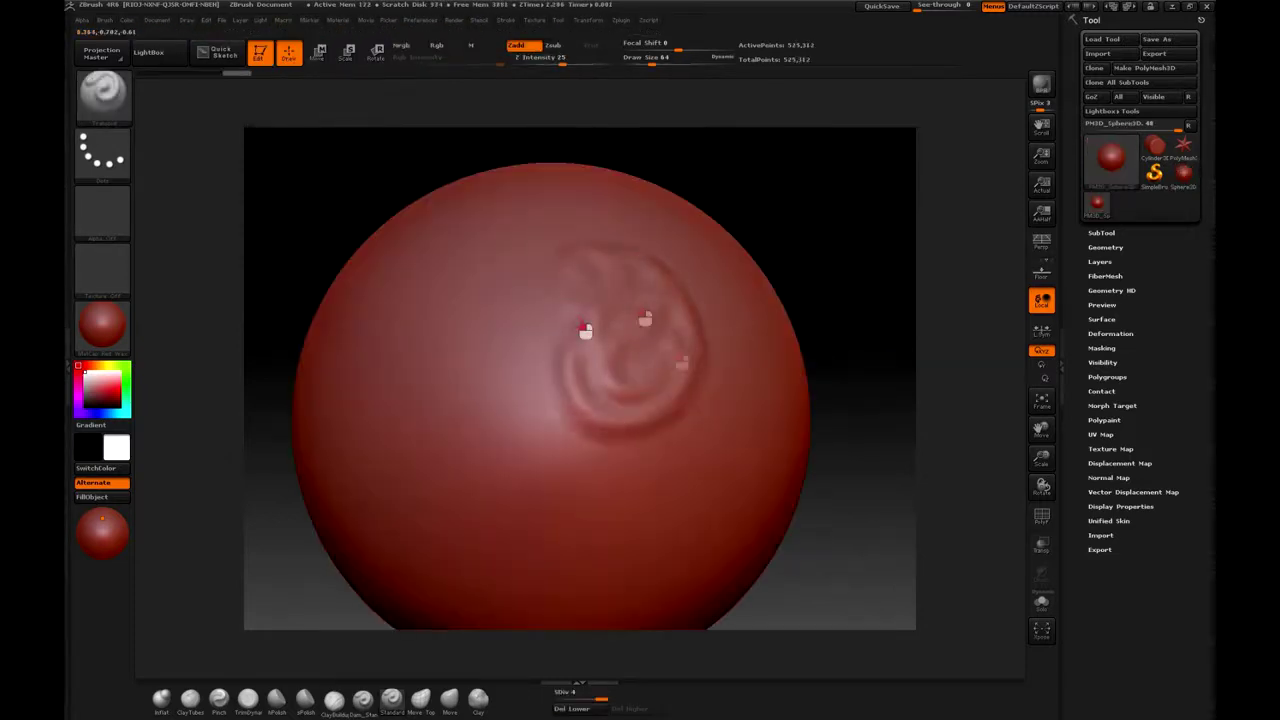
Carve vertical grooves beside and above the swirl on the sphere.
{"action": "left_click_drag", "start_coordinate": [430, 480], "coordinate": [400, 371]}
{"action": "mouse_move", "coordinate": [340, 190]}
{"action": "left_mouse_down"}
{"action": "mouse_move", "coordinate": [371, 206]}
{"action": "mouse_move", "coordinate": [707, 249]}
{"action": "mouse_move", "coordinate": [551, 266]}
{"action": "mouse_move", "coordinate": [651, 374]}
{"action": "mouse_move", "coordinate": [800, 204]}
{"action": "mouse_move", "coordinate": [566, 277]}
{"action": "left_mouse_up"}
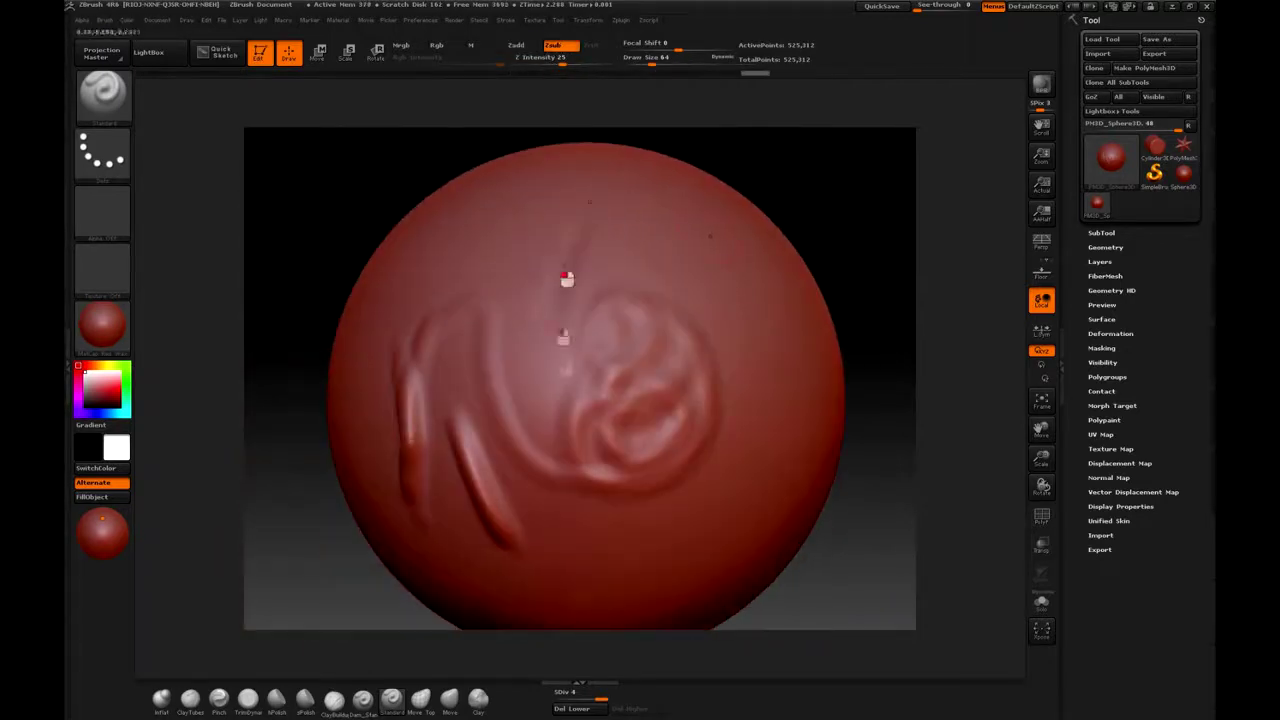
{"action": "left_click_drag", "start_coordinate": [558, 372], "coordinate": [585, 206]}
{"action": "left_click_drag", "start_coordinate": [870, 250], "coordinate": [700, 260]}
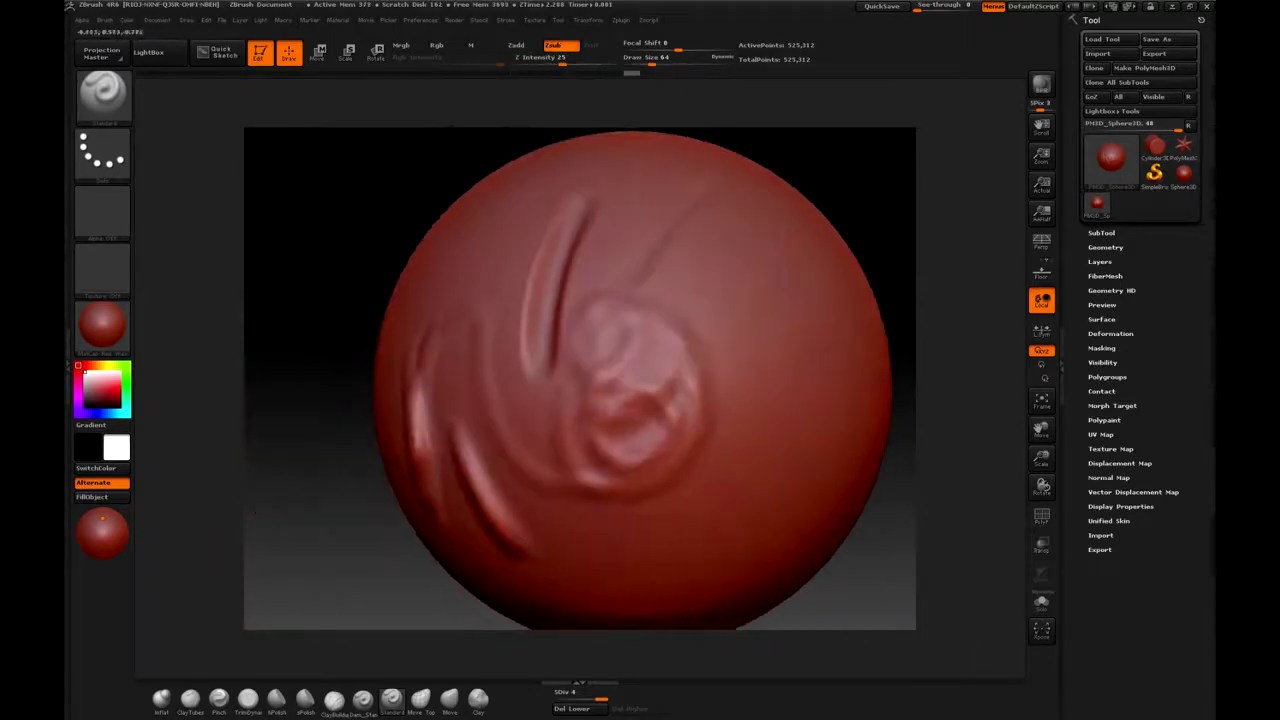
Switch to Zadd and sculpt a raised stroke running down-right across the sphere.
{"action": "left_click", "coordinate": [516, 45]}
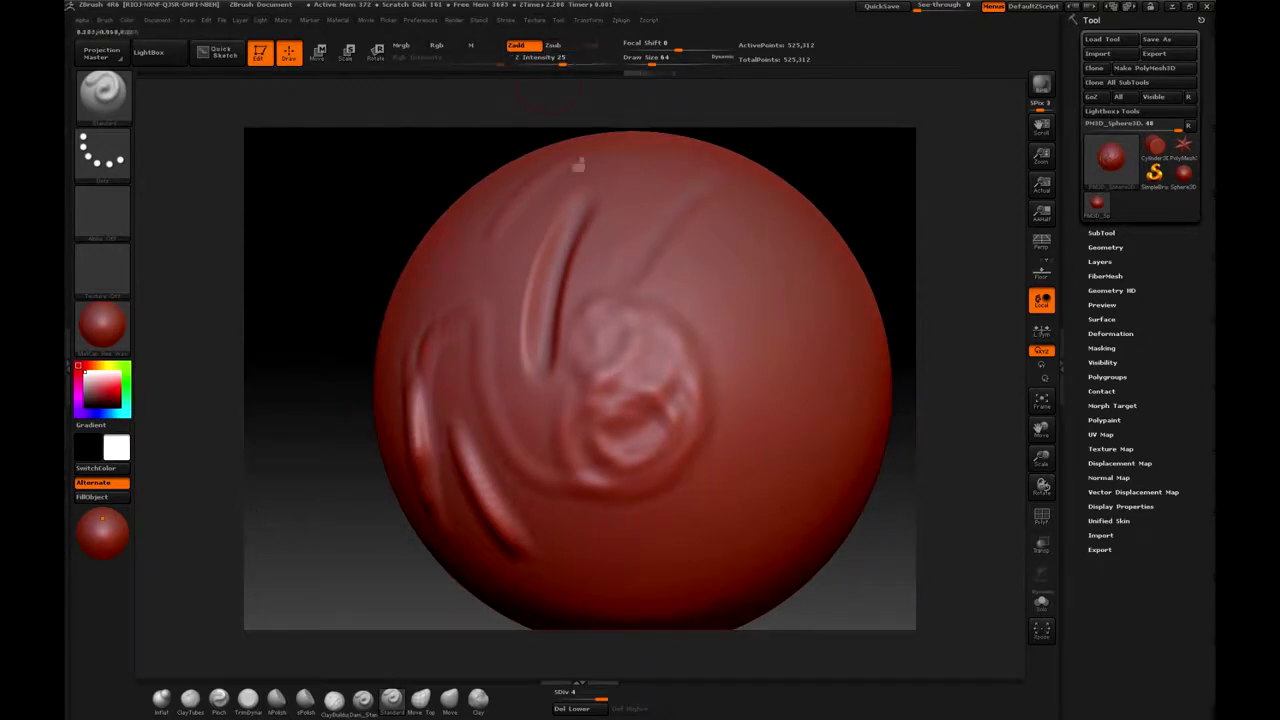
{"action": "mouse_move", "coordinate": [389, 165]}
{"action": "left_mouse_down"}
{"action": "mouse_move", "coordinate": [463, 180]}
{"action": "mouse_move", "coordinate": [794, 183]}
{"action": "mouse_move", "coordinate": [670, 115]}
{"action": "left_mouse_up"}
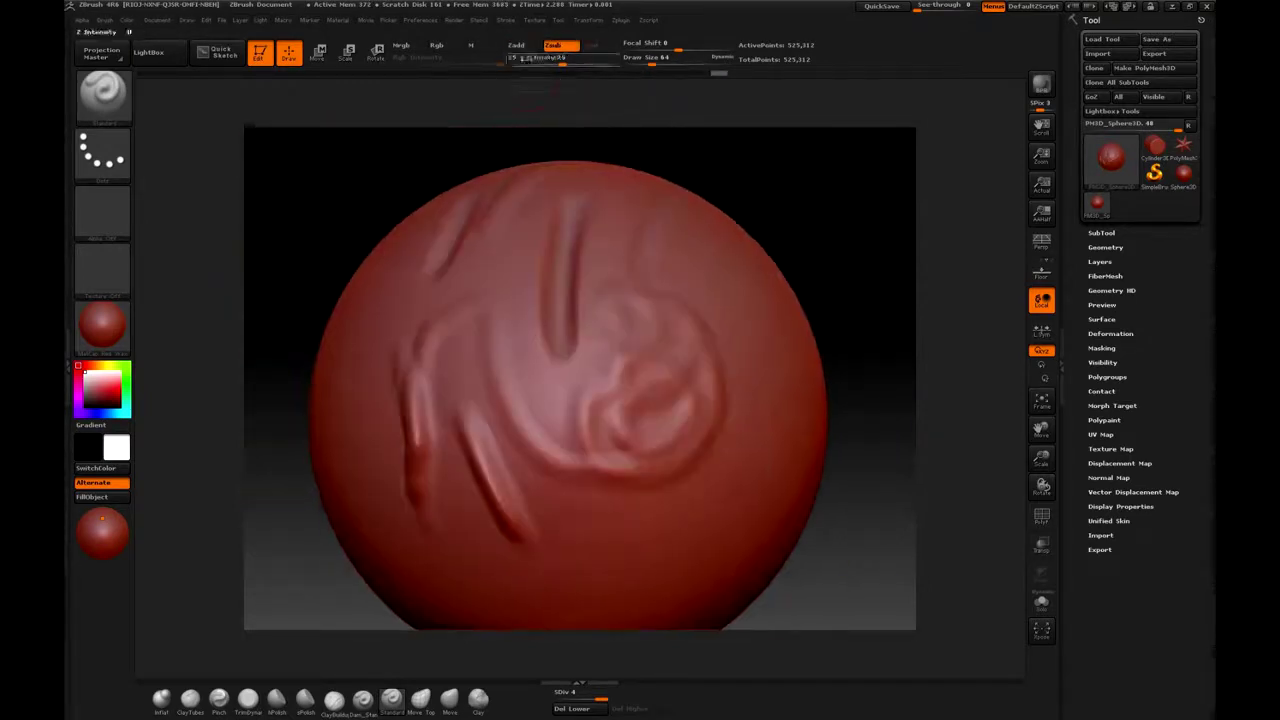
{"action": "mouse_move", "coordinate": [480, 120]}
{"action": "left_mouse_down"}
{"action": "mouse_move", "coordinate": [391, 169]}
{"action": "mouse_move", "coordinate": [394, 377]}
{"action": "left_mouse_up"}
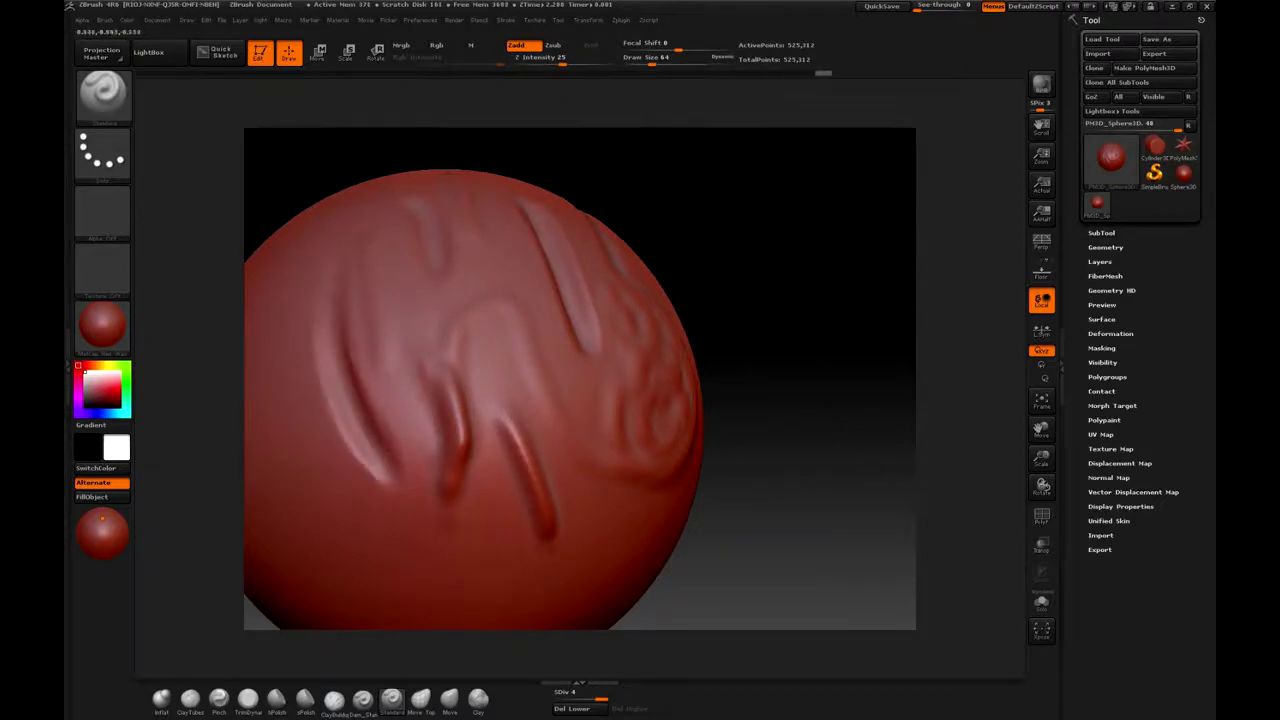
{"action": "mouse_move", "coordinate": [337, 363]}
{"action": "left_mouse_down"}
{"action": "mouse_move", "coordinate": [497, 80]}
{"action": "mouse_move", "coordinate": [320, 365]}
{"action": "mouse_move", "coordinate": [357, 449]}
{"action": "left_mouse_up"}
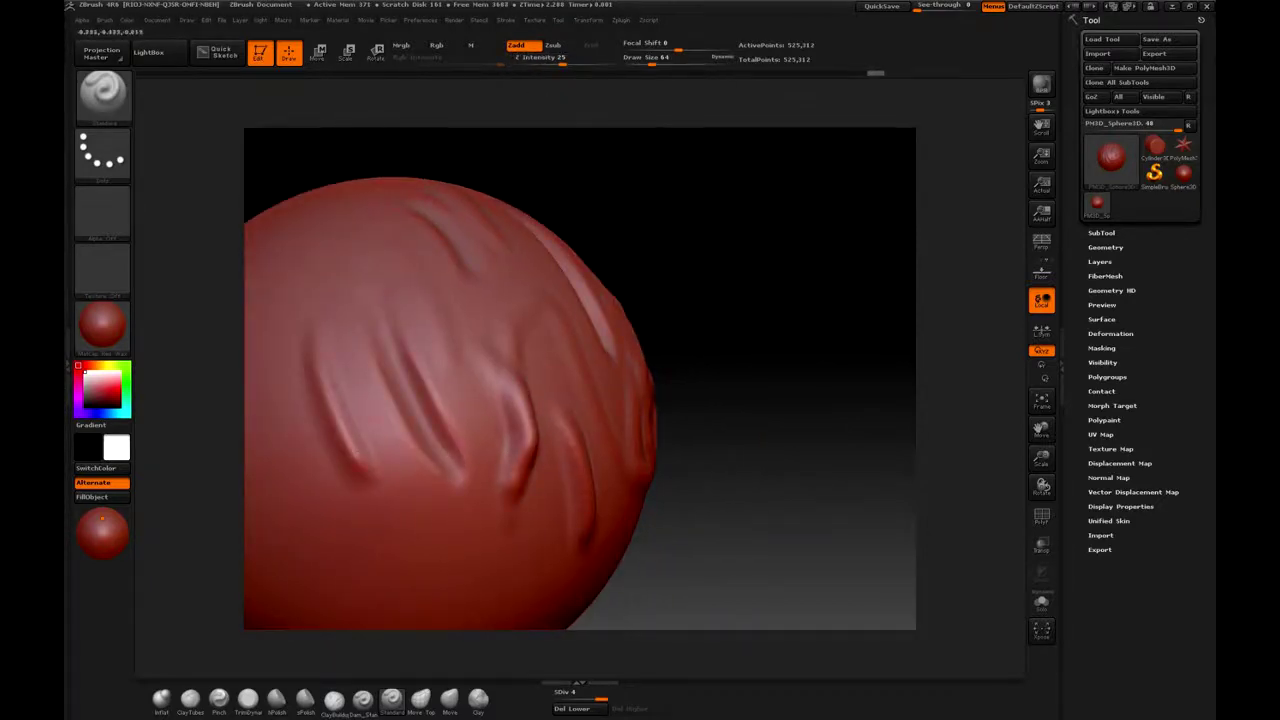
{"action": "left_click_drag", "start_coordinate": [360, 350], "coordinate": [408, 470]}
Switch back to Zsub and carve a groove on the sphere's left side.
{"action": "left_click", "coordinate": [563, 46]}
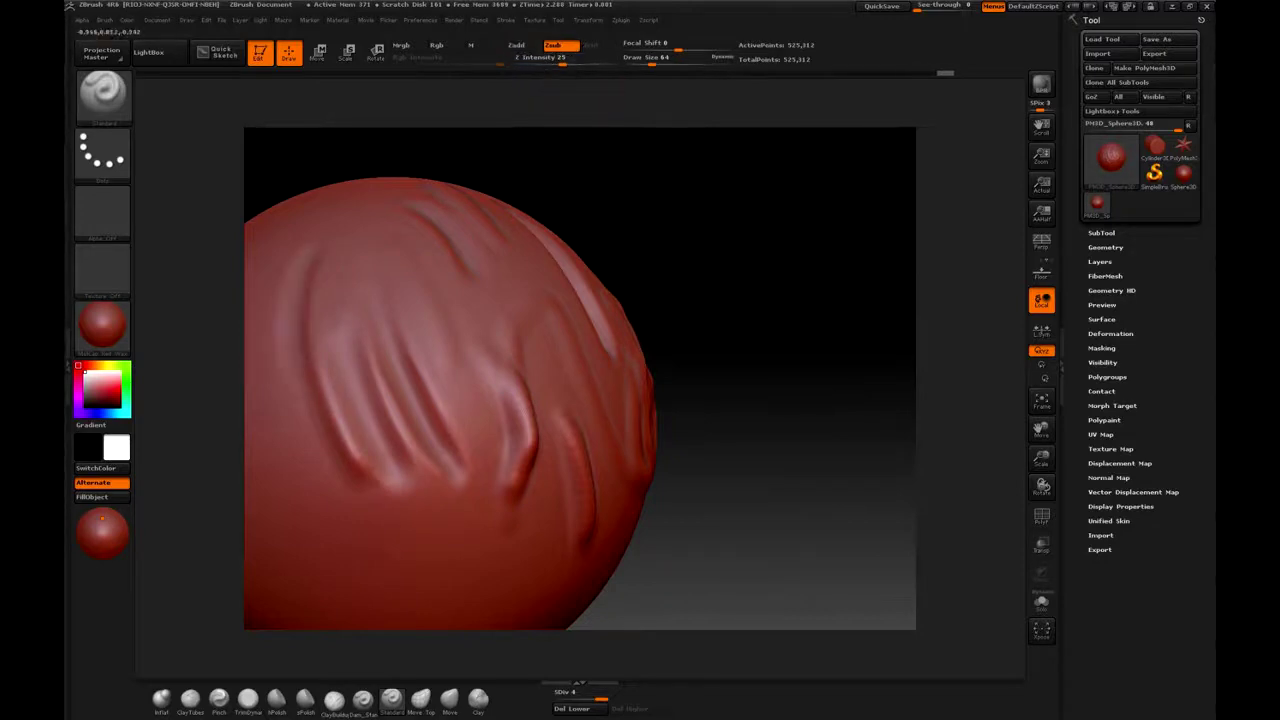
{"action": "mouse_move", "coordinate": [330, 540]}
{"action": "left_mouse_down"}
{"action": "mouse_move", "coordinate": [694, 291]}
{"action": "mouse_move", "coordinate": [811, 249]}
{"action": "mouse_move", "coordinate": [714, 277]}
{"action": "mouse_move", "coordinate": [814, 134]}
{"action": "mouse_move", "coordinate": [557, 60]}
{"action": "left_mouse_up"}
{"action": "mouse_move", "coordinate": [600, 110]}
{"action": "left_mouse_down"}
{"action": "mouse_move", "coordinate": [357, 251]}
{"action": "mouse_move", "coordinate": [370, 210]}
{"action": "left_mouse_up"}
{"action": "left_click_drag", "start_coordinate": [425, 390], "coordinate": [512, 245]}
{"action": "mouse_move", "coordinate": [366, 206]}
{"action": "left_mouse_down"}
{"action": "mouse_move", "coordinate": [723, 297]}
{"action": "mouse_move", "coordinate": [863, 234]}
{"action": "mouse_move", "coordinate": [800, 150]}
{"action": "left_mouse_up"}
With Zadd, build a raised vertical ridge on the sphere's left and inspect it up close.
{"action": "left_click", "coordinate": [516, 46]}
{"action": "left_click_drag", "start_coordinate": [410, 260], "coordinate": [370, 525]}
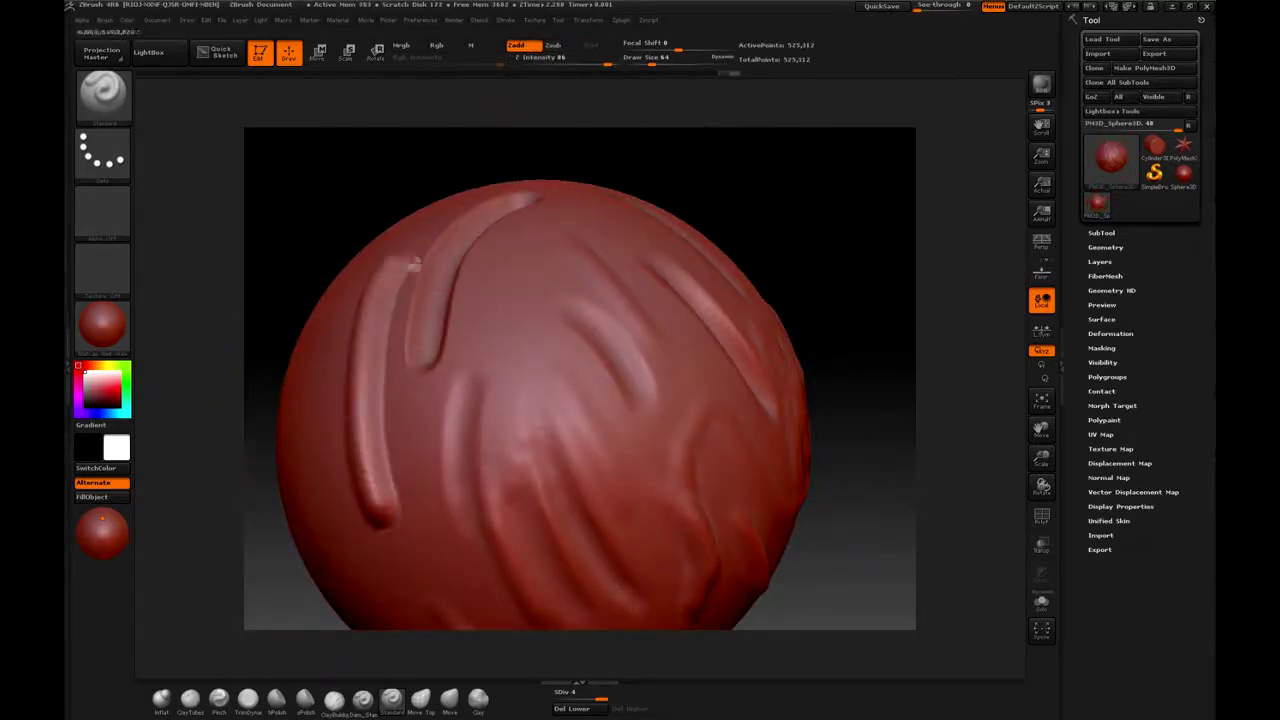
{"action": "left_click_drag", "start_coordinate": [880, 200], "coordinate": [600, 57]}
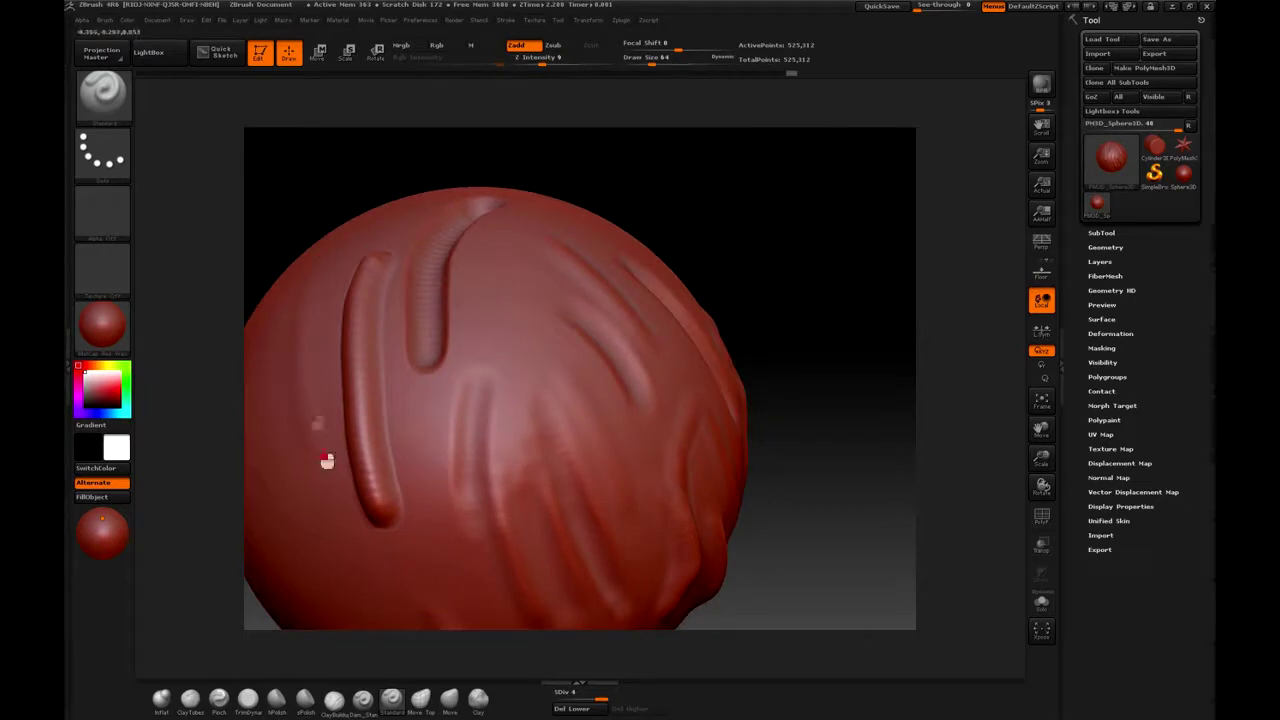
{"action": "left_click_drag", "start_coordinate": [760, 400], "coordinate": [821, 104]}
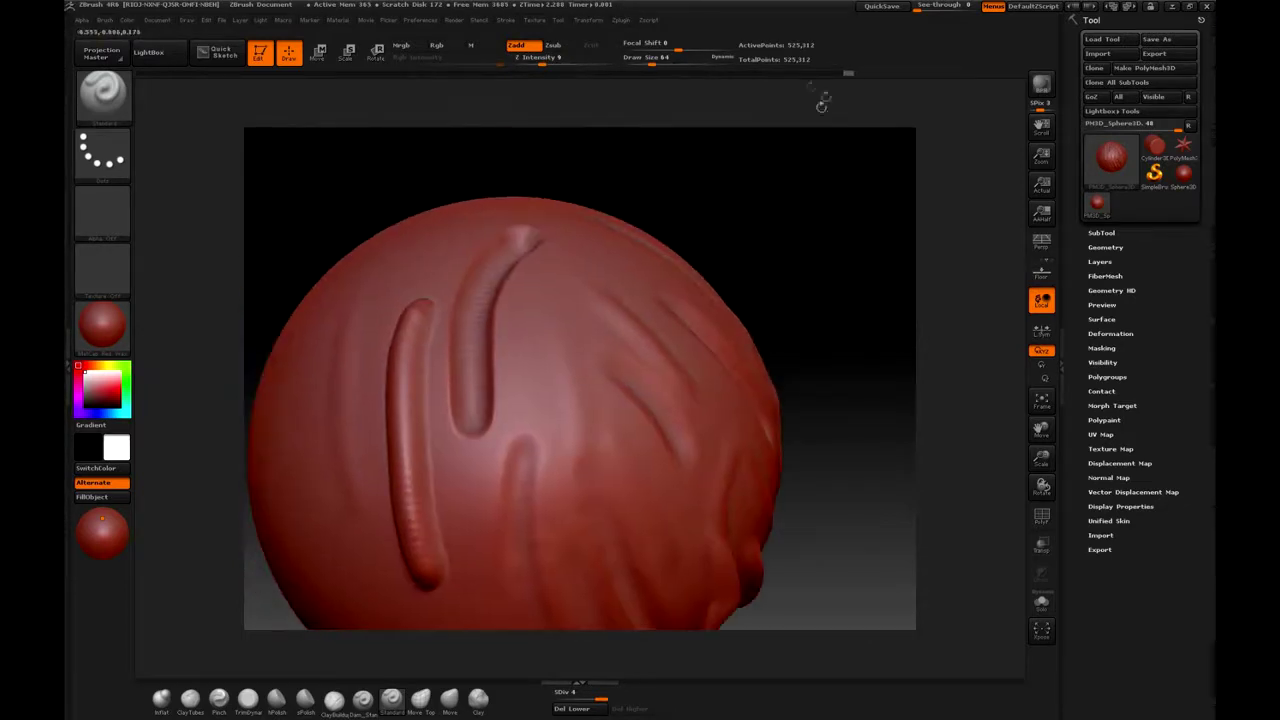
{"action": "mouse_move", "coordinate": [638, 78]}
{"action": "left_mouse_down"}
{"action": "mouse_move", "coordinate": [826, 332]}
{"action": "mouse_move", "coordinate": [794, 286]}
{"action": "mouse_move", "coordinate": [830, 230]}
{"action": "mouse_move", "coordinate": [848, 237]}
{"action": "mouse_move", "coordinate": [835, 214]}
{"action": "mouse_move", "coordinate": [437, 508]}
{"action": "mouse_move", "coordinate": [397, 366]}
{"action": "mouse_move", "coordinate": [386, 609]}
{"action": "mouse_move", "coordinate": [840, 263]}
{"action": "mouse_move", "coordinate": [820, 206]}
{"action": "mouse_move", "coordinate": [883, 206]}
{"action": "mouse_move", "coordinate": [700, 300]}
{"action": "mouse_move", "coordinate": [443, 249]}
{"action": "mouse_move", "coordinate": [634, 280]}
{"action": "mouse_move", "coordinate": [680, 236]}
{"action": "mouse_move", "coordinate": [546, 289]}
{"action": "mouse_move", "coordinate": [626, 291]}
{"action": "mouse_move", "coordinate": [517, 428]}
{"action": "left_mouse_up"}
Shrink the brush, turn on Rgb and paint green strokes onto the sphere.
{"action": "right_click", "coordinate": [517, 428]}
{"action": "left_click_drag", "start_coordinate": [500, 480], "coordinate": [430, 480]}
{"action": "mouse_move", "coordinate": [517, 428]}
{"action": "left_mouse_down"}
{"action": "mouse_move", "coordinate": [686, 420]}
{"action": "mouse_move", "coordinate": [760, 477]}
{"action": "mouse_move", "coordinate": [700, 400]}
{"action": "left_mouse_up"}
{"action": "left_click", "coordinate": [115, 390]}
{"action": "mouse_move", "coordinate": [818, 422]}
{"action": "left_mouse_down"}
{"action": "mouse_move", "coordinate": [894, 194]}
{"action": "mouse_move", "coordinate": [805, 243]}
{"action": "mouse_move", "coordinate": [594, 437]}
{"action": "mouse_move", "coordinate": [560, 425]}
{"action": "left_mouse_up"}
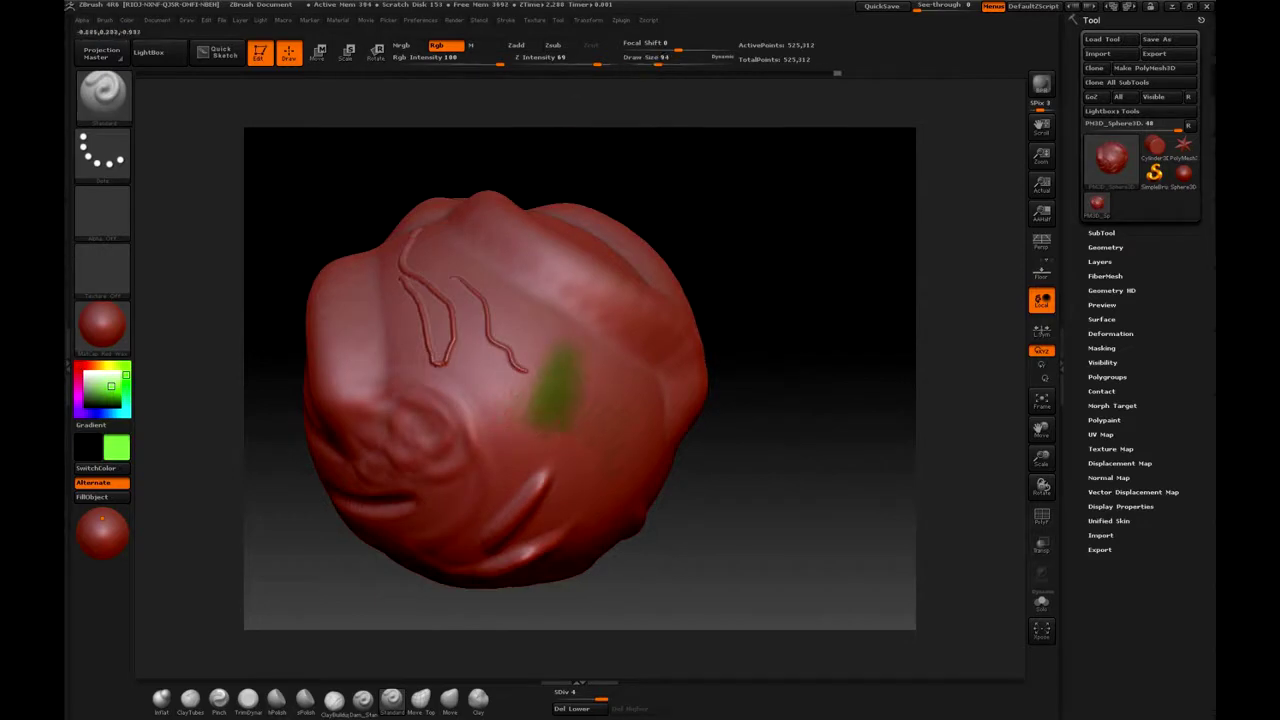
{"action": "left_click_drag", "start_coordinate": [535, 325], "coordinate": [550, 385]}
{"action": "left_click_drag", "start_coordinate": [480, 370], "coordinate": [500, 440]}
Paint a red stroke on the sphere's left and carve a groove beside it.
{"action": "left_click", "coordinate": [78, 366]}
{"action": "mouse_move", "coordinate": [355, 300]}
{"action": "left_mouse_down"}
{"action": "mouse_move", "coordinate": [360, 400]}
{"action": "mouse_move", "coordinate": [395, 385]}
{"action": "left_mouse_up"}
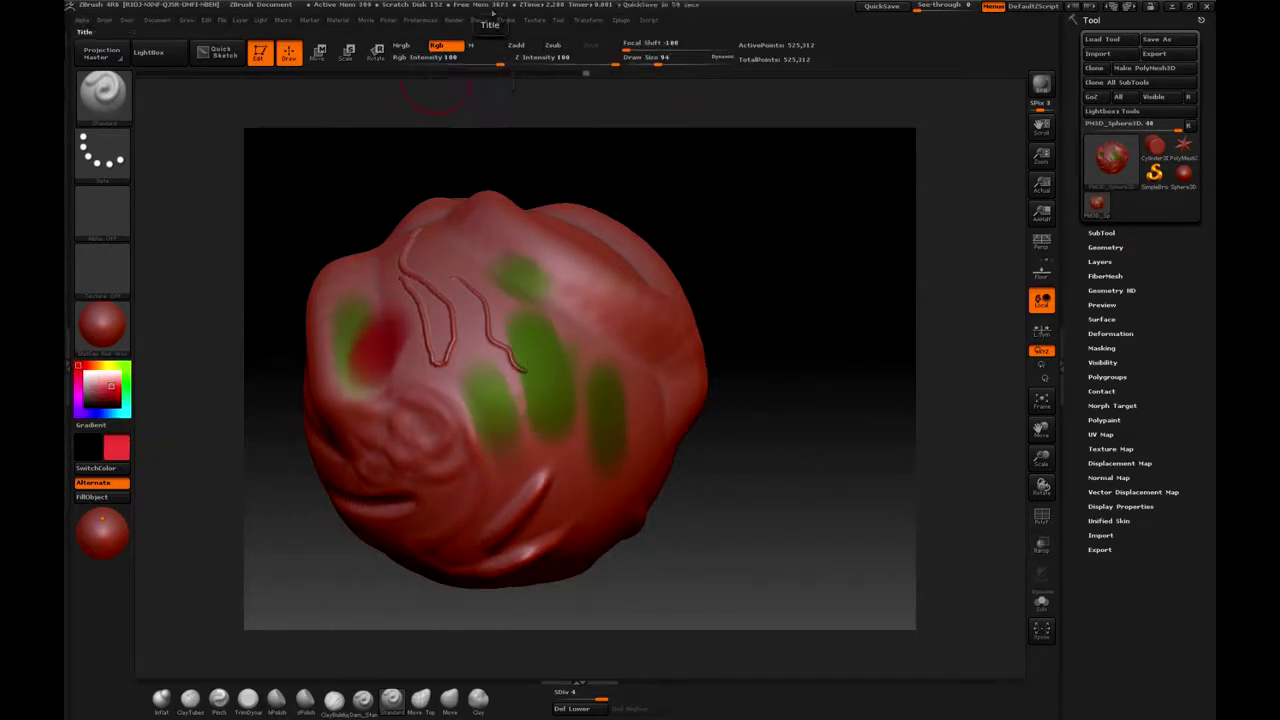
{"action": "left_click_drag", "start_coordinate": [400, 418], "coordinate": [430, 290]}
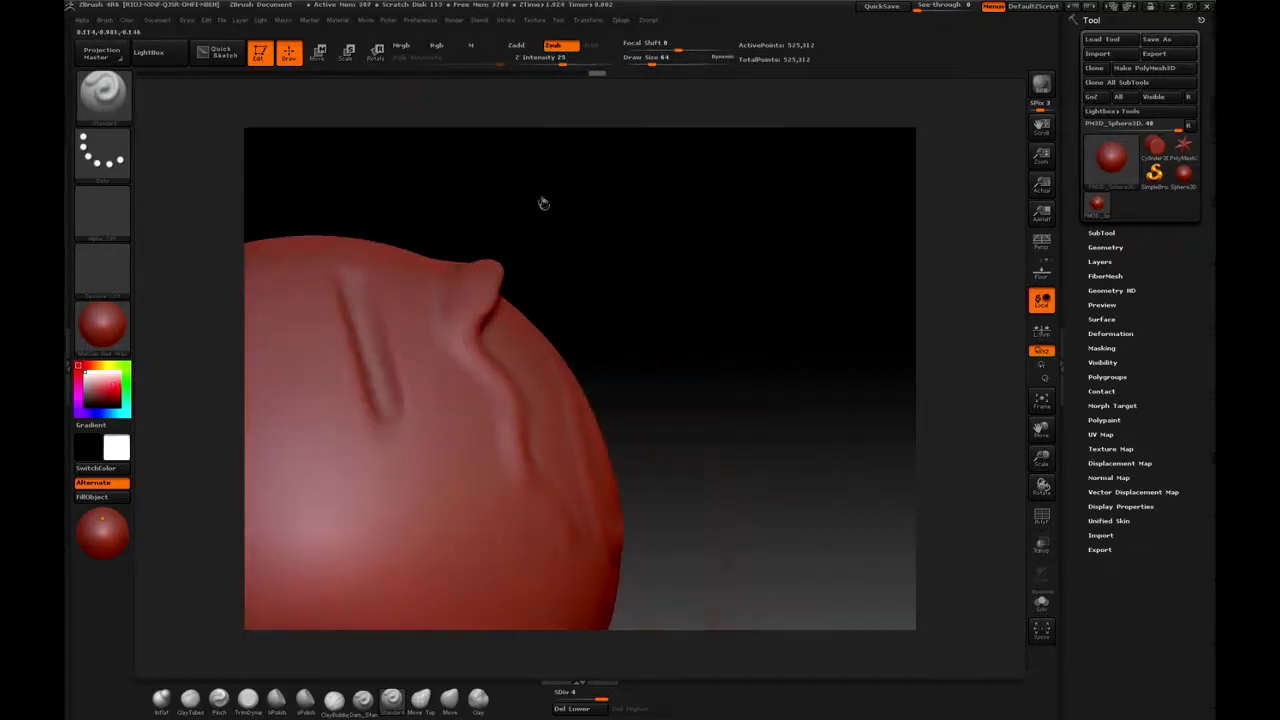
Carve three grooves side by side on the sphere's left.
{"action": "left_click_drag", "start_coordinate": [538, 219], "coordinate": [396, 420]}
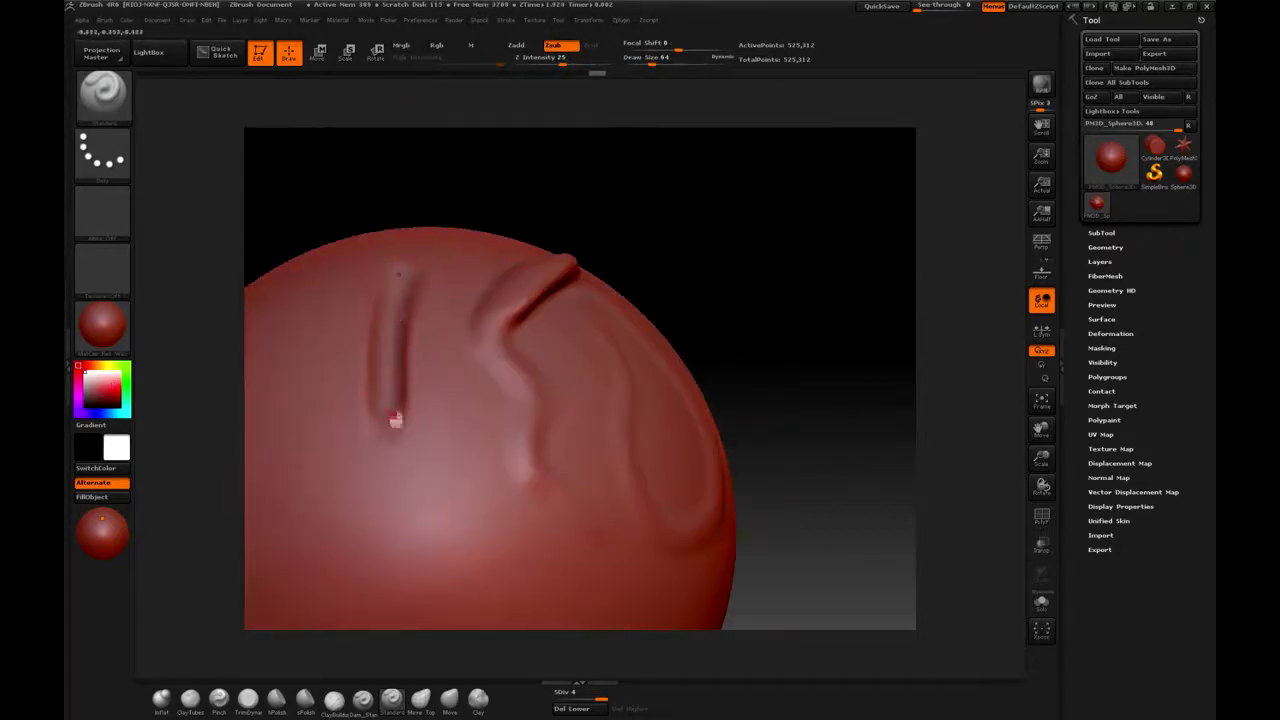
{"action": "left_click_drag", "start_coordinate": [529, 157], "coordinate": [514, 229]}
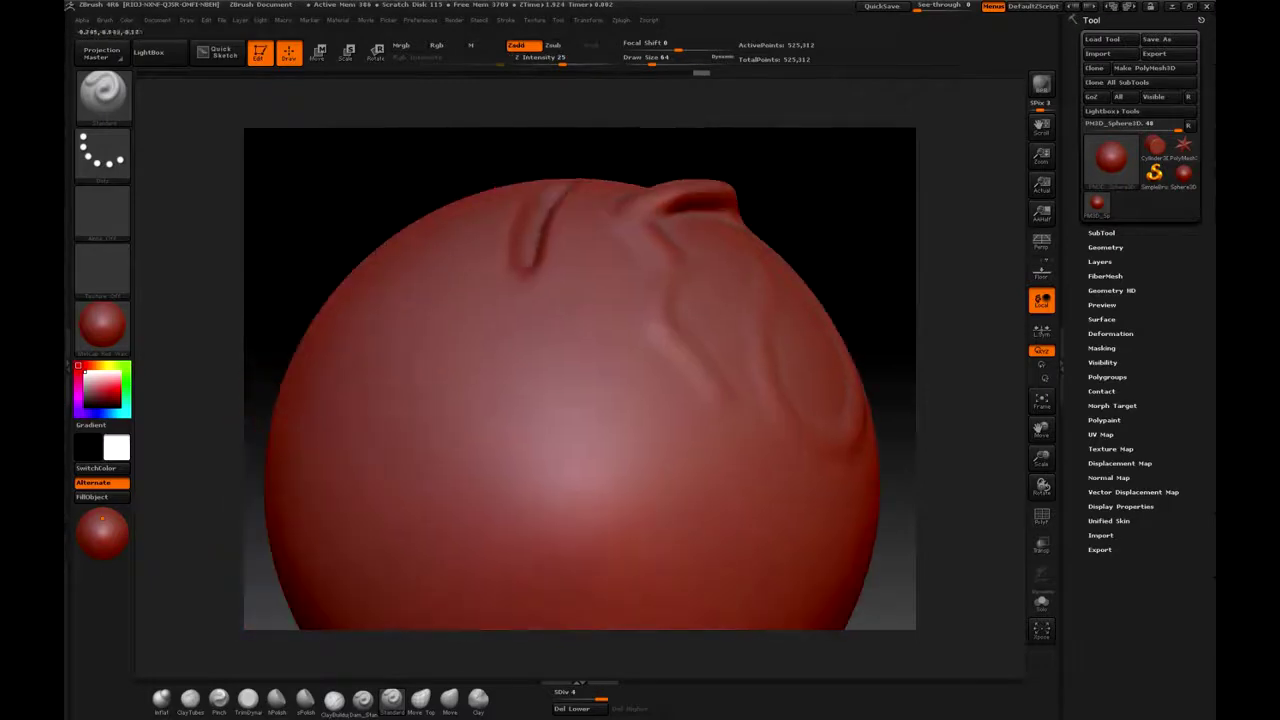
{"action": "mouse_move", "coordinate": [540, 85]}
{"action": "left_mouse_down"}
{"action": "mouse_move", "coordinate": [583, 211]}
{"action": "mouse_move", "coordinate": [518, 86]}
{"action": "left_mouse_up"}
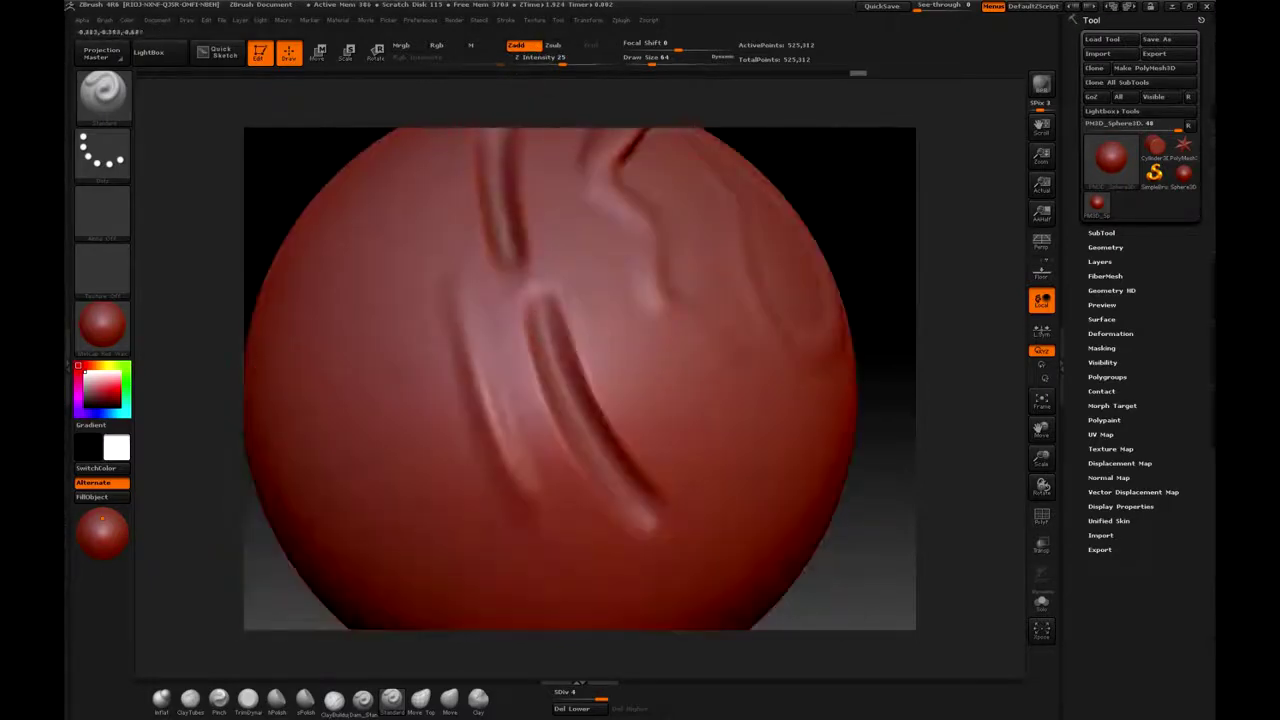
{"action": "left_click_drag", "start_coordinate": [362, 292], "coordinate": [414, 443]}
{"action": "left_click_drag", "start_coordinate": [354, 258], "coordinate": [420, 452]}
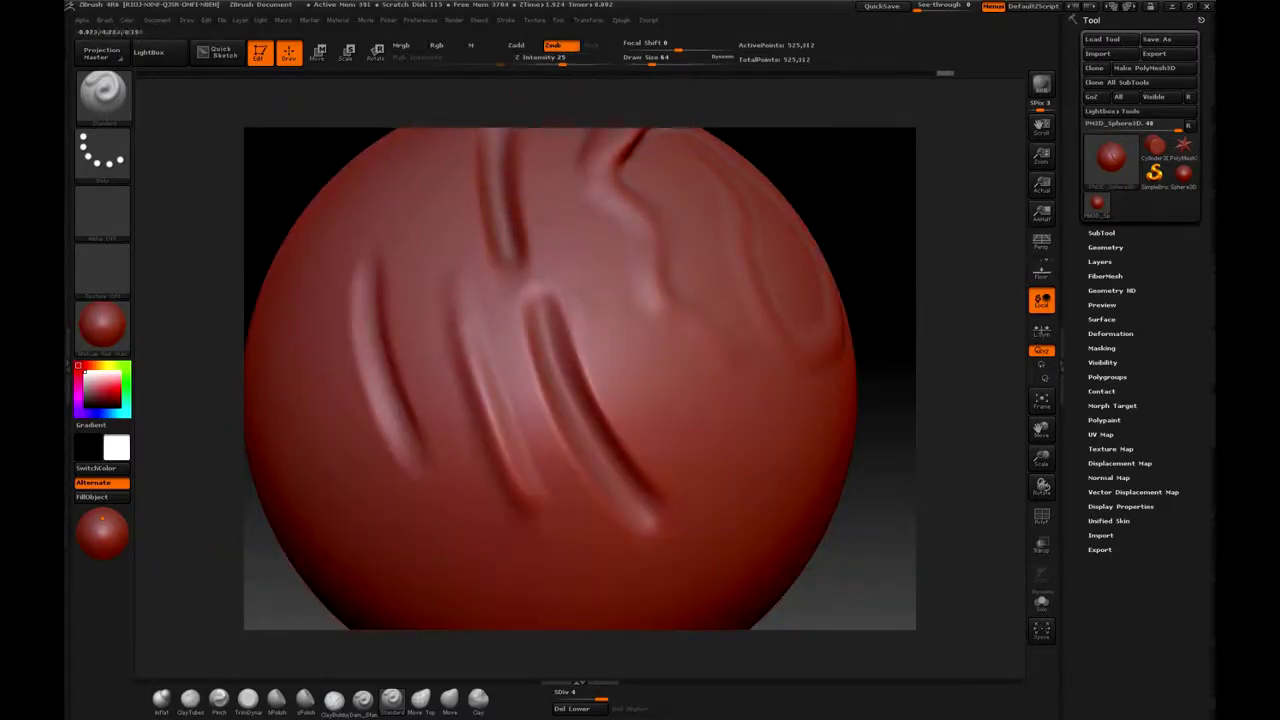
{"action": "left_click_drag", "start_coordinate": [470, 515], "coordinate": [403, 326]}
Deepen the left groove, then turn the sphere so the top bump faces forward.
{"action": "mouse_move", "coordinate": [838, 183]}
{"action": "left_mouse_down"}
{"action": "mouse_move", "coordinate": [651, 260]}
{"action": "mouse_move", "coordinate": [820, 190]}
{"action": "left_mouse_up"}
{"action": "mouse_move", "coordinate": [303, 165]}
{"action": "left_mouse_down"}
{"action": "mouse_move", "coordinate": [634, 200]}
{"action": "mouse_move", "coordinate": [380, 285]}
{"action": "mouse_move", "coordinate": [417, 449]}
{"action": "left_mouse_up"}
{"action": "left_click_drag", "start_coordinate": [819, 254], "coordinate": [707, 200]}
{"action": "left_click_drag", "start_coordinate": [380, 207], "coordinate": [385, 280]}
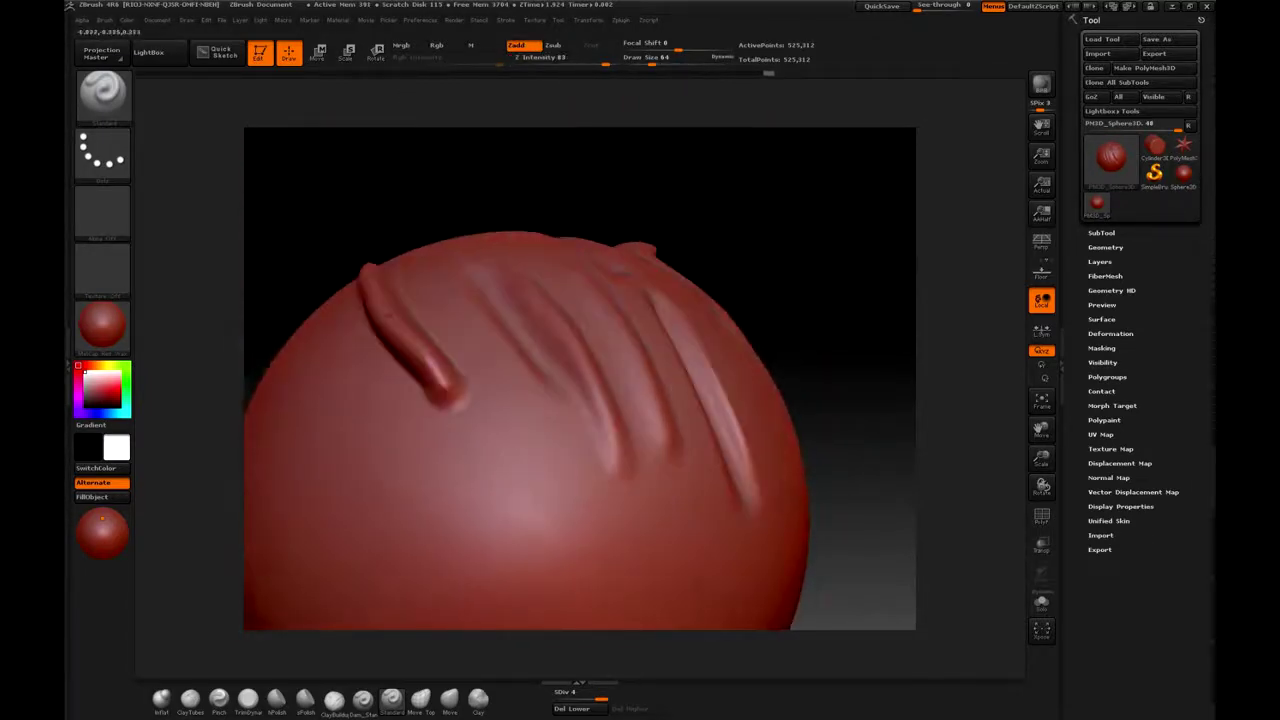
{"action": "left_click_drag", "start_coordinate": [530, 156], "coordinate": [540, 110]}
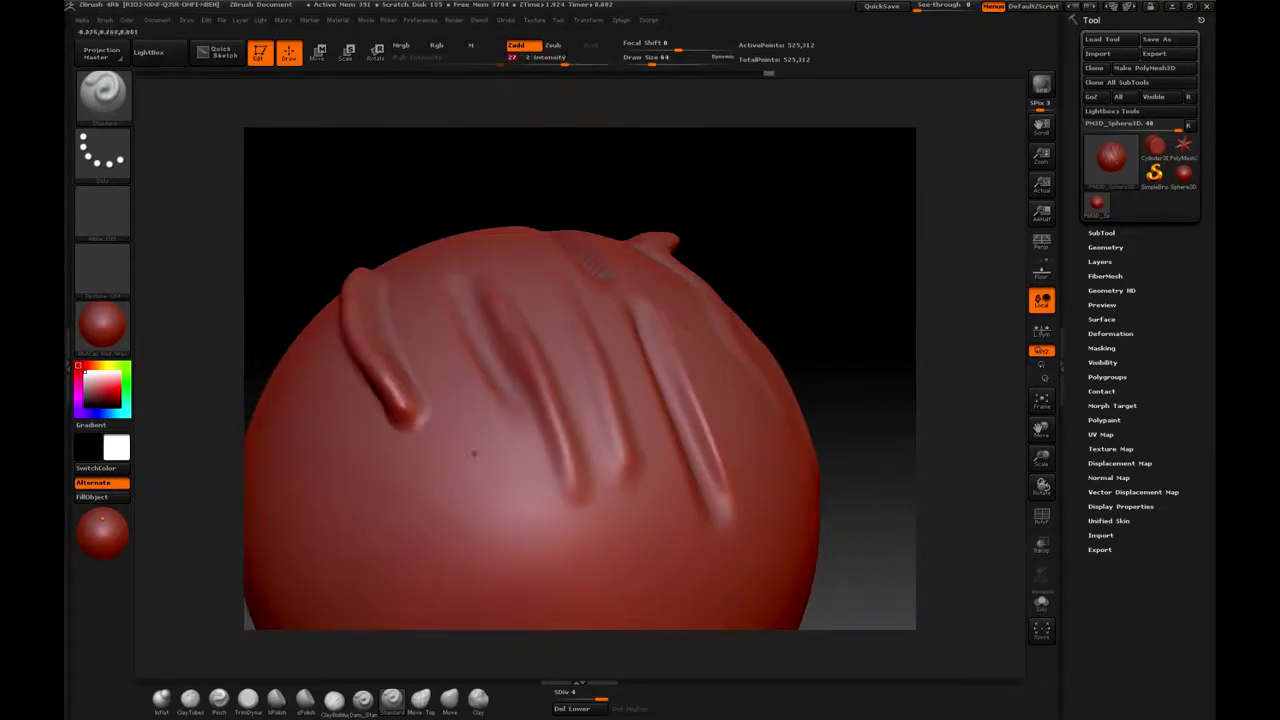
{"action": "mouse_move", "coordinate": [780, 240]}
{"action": "left_mouse_down"}
{"action": "mouse_move", "coordinate": [820, 220]}
{"action": "mouse_move", "coordinate": [608, 429]}
{"action": "mouse_move", "coordinate": [386, 138]}
{"action": "mouse_move", "coordinate": [450, 222]}
{"action": "left_mouse_up"}
Sculpt a curved ridged stroke across the sphere's front, then smooth its ridges away.
{"action": "mouse_move", "coordinate": [500, 395]}
{"action": "left_mouse_down"}
{"action": "mouse_move", "coordinate": [486, 500]}
{"action": "mouse_move", "coordinate": [640, 580]}
{"action": "left_mouse_up"}
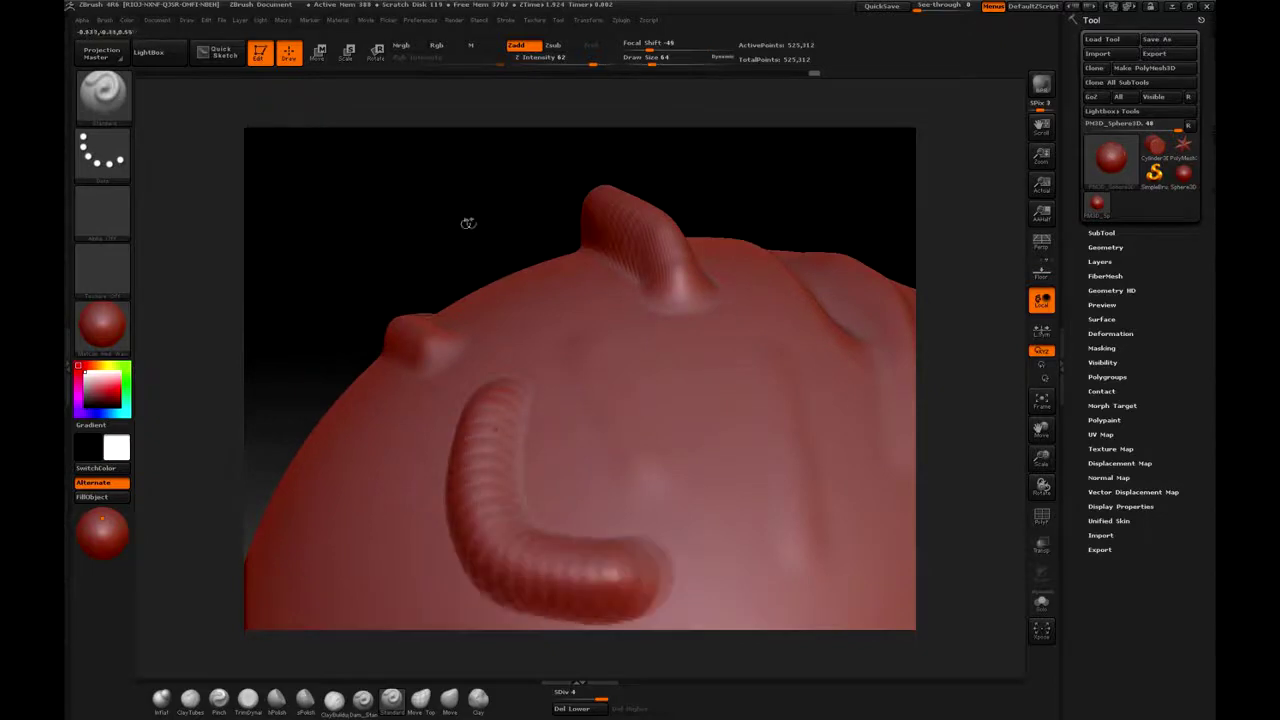
{"action": "mouse_move", "coordinate": [468, 222]}
{"action": "left_mouse_down"}
{"action": "mouse_move", "coordinate": [783, 231]}
{"action": "mouse_move", "coordinate": [780, 251]}
{"action": "mouse_move", "coordinate": [840, 240]}
{"action": "left_mouse_up"}
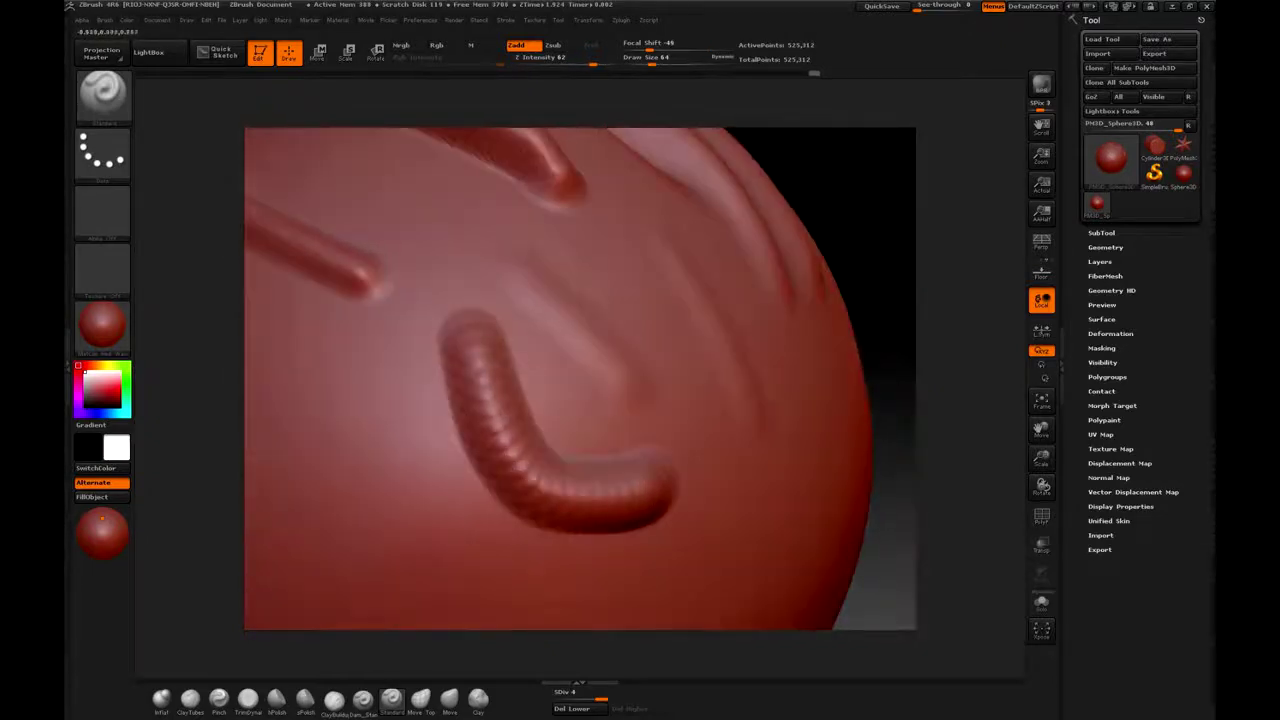
{"action": "key", "text": "b"}
{"action": "key", "text": "s"}
{"action": "key", "text": "t"}
{"action": "left_click_drag", "start_coordinate": [572, 515], "coordinate": [668, 518], "text": "shift"}
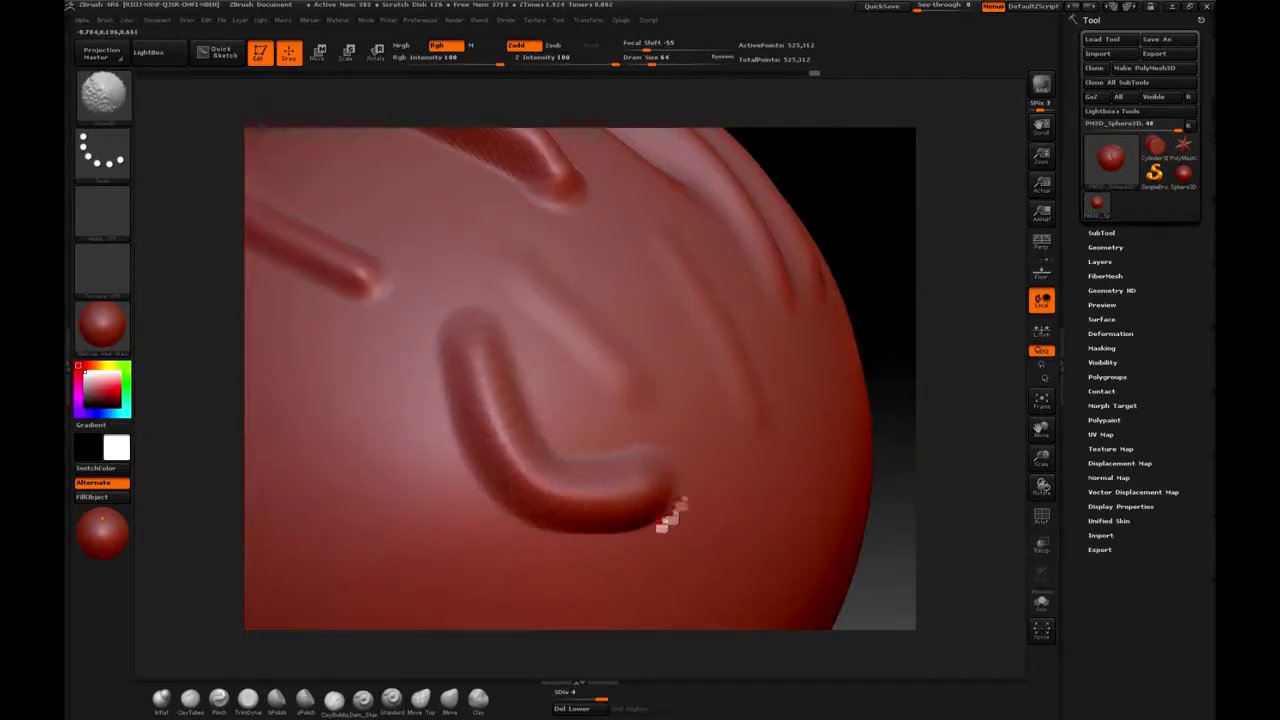
{"action": "left_click_drag", "start_coordinate": [885, 470], "coordinate": [712, 346]}
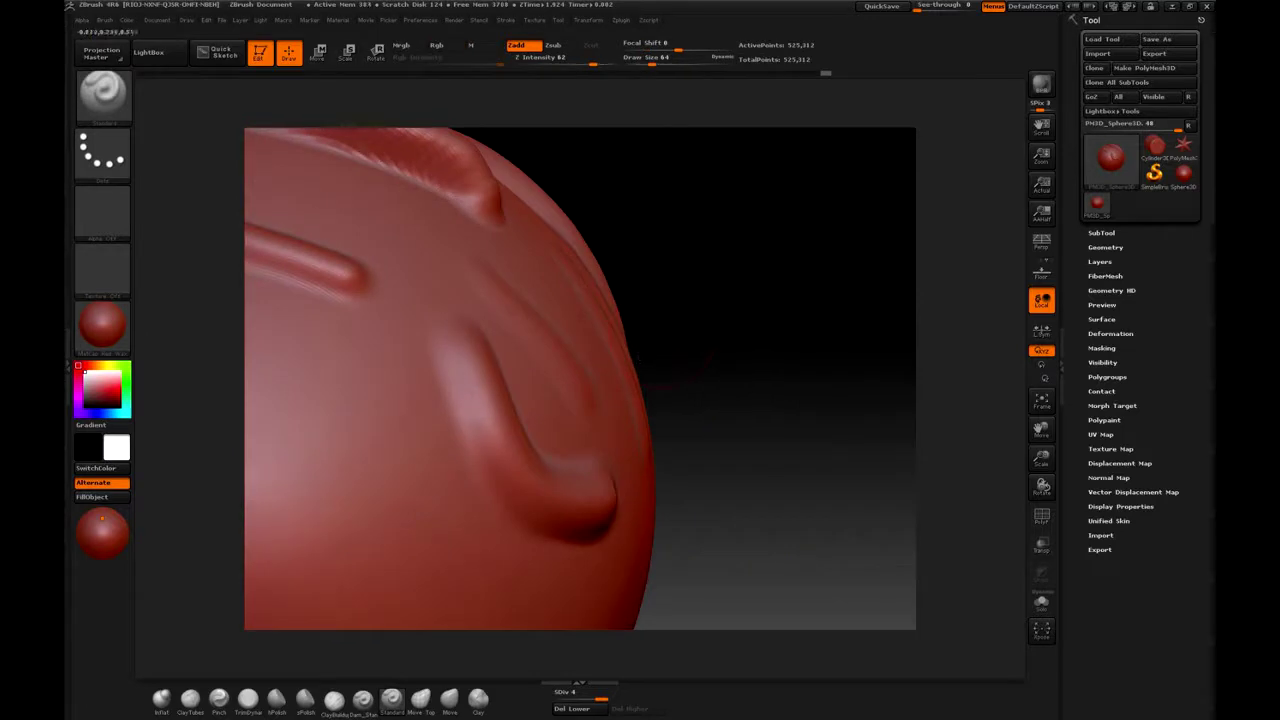
{"action": "mouse_move", "coordinate": [688, 253]}
{"action": "left_mouse_down"}
{"action": "mouse_move", "coordinate": [769, 232]}
{"action": "mouse_move", "coordinate": [648, 57]}
{"action": "left_mouse_up"}
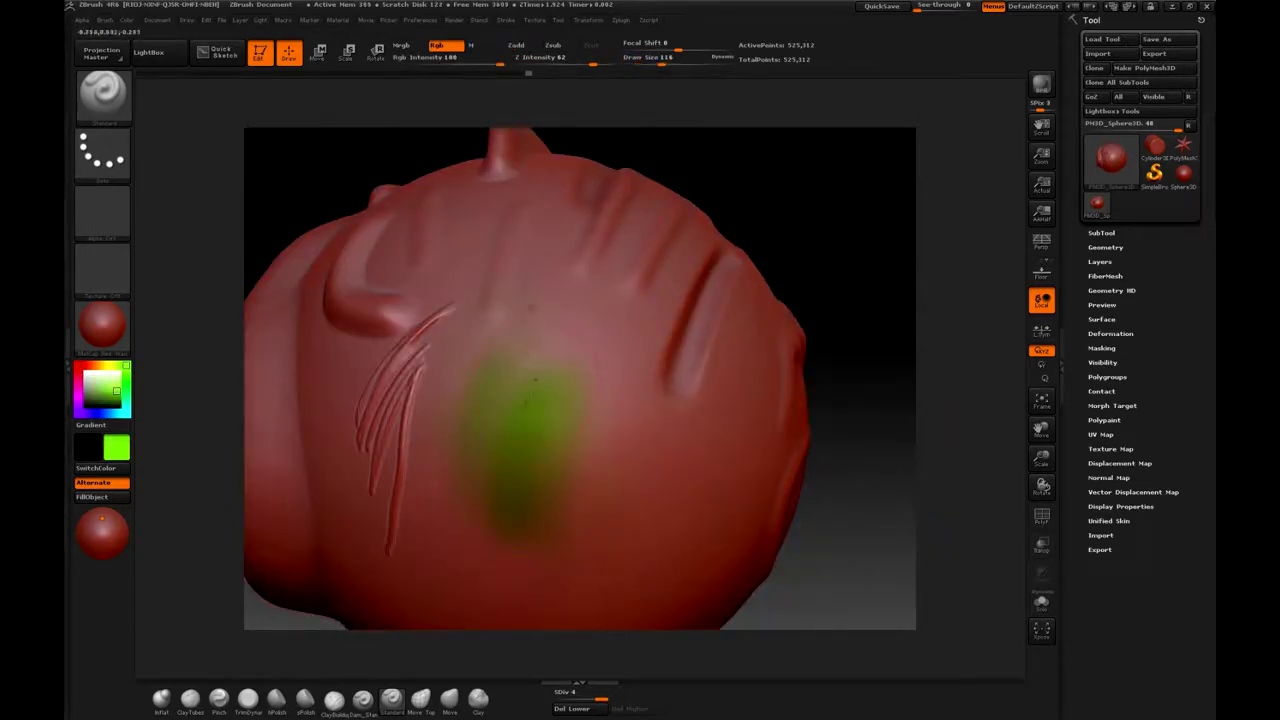
Enlarge the brush to size 228 and paint red strokes across the middle, right and bottom.
{"action": "left_click_drag", "start_coordinate": [470, 485], "coordinate": [625, 405]}
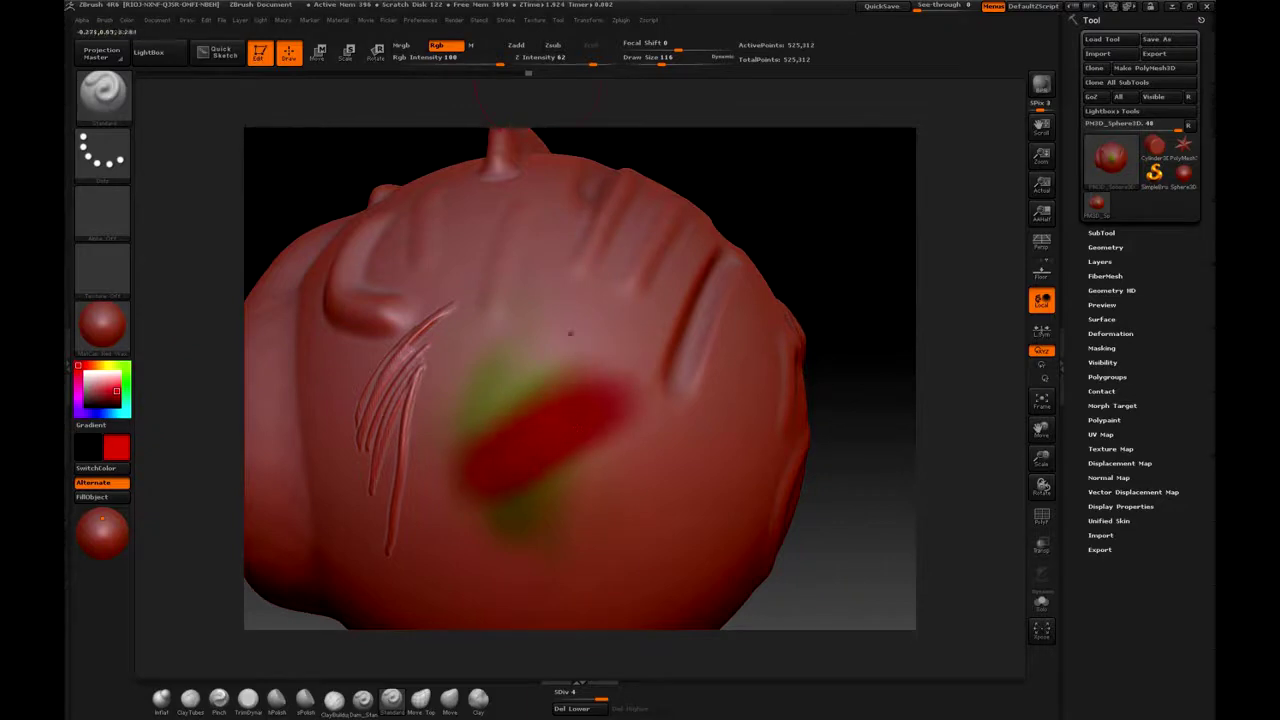
{"action": "left_click_drag", "start_coordinate": [650, 57], "coordinate": [666, 57]}
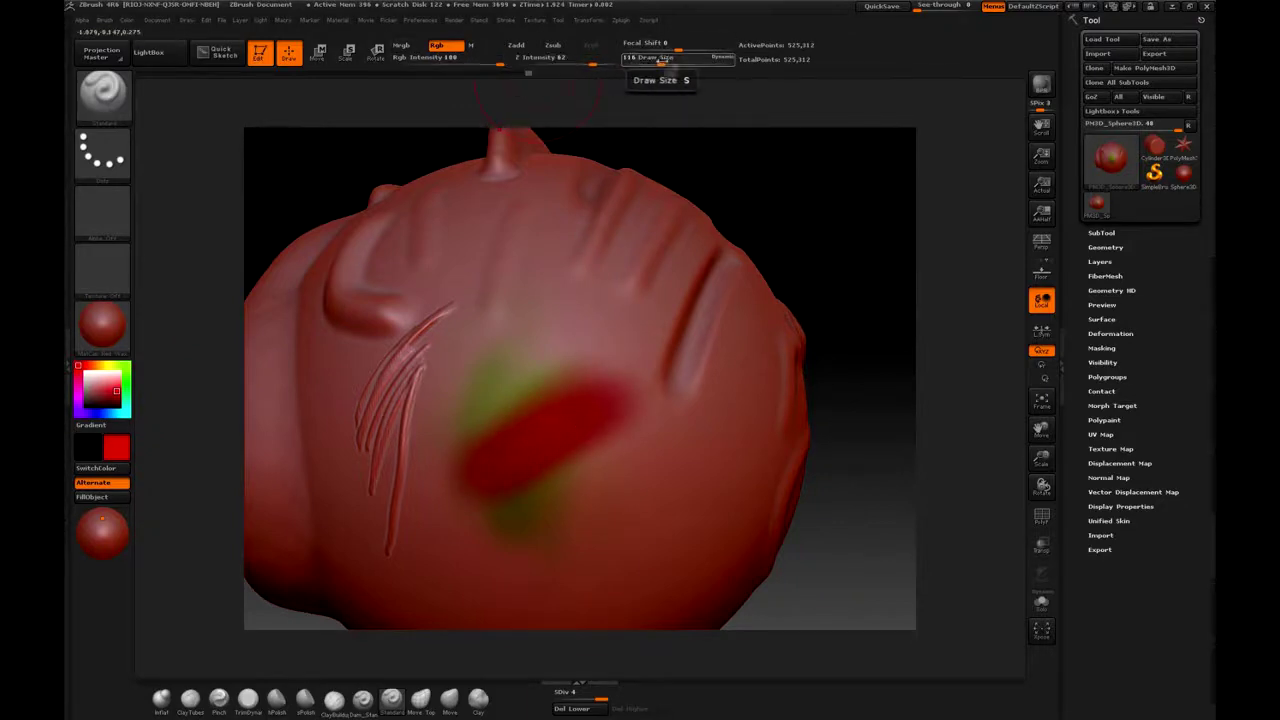
{"action": "left_click_drag", "start_coordinate": [583, 251], "coordinate": [506, 438]}
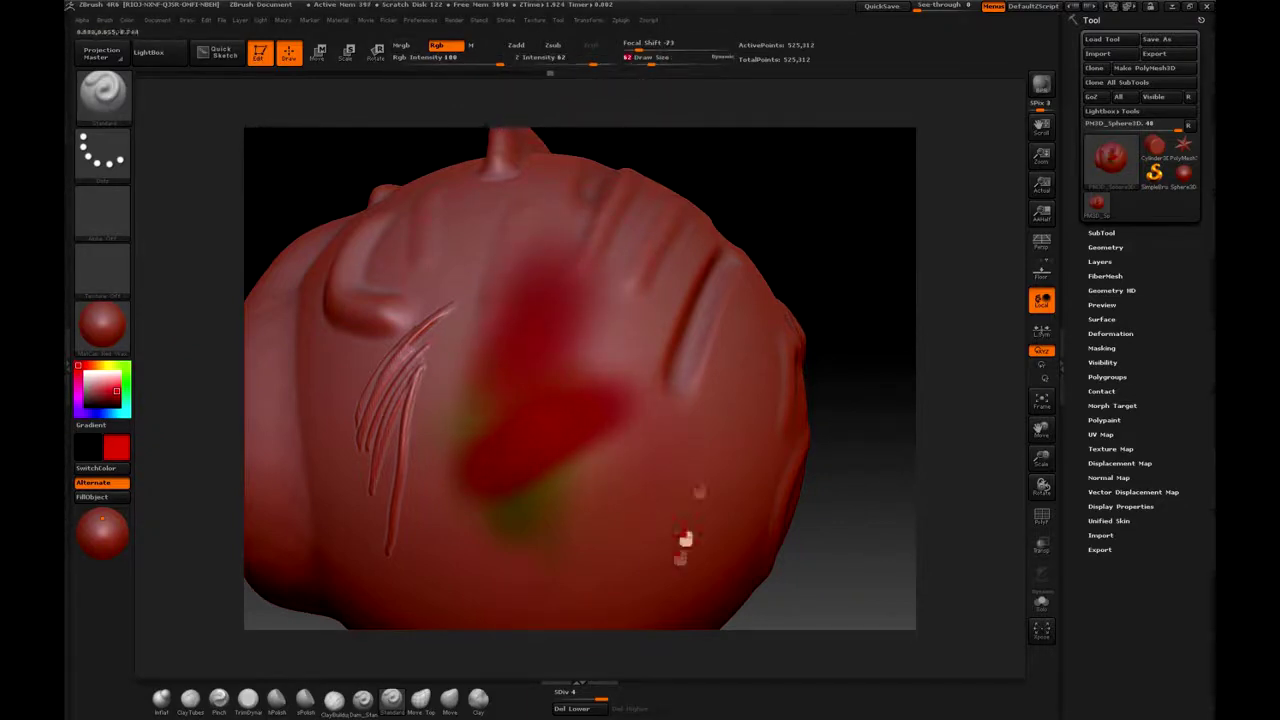
{"action": "left_click_drag", "start_coordinate": [691, 395], "coordinate": [676, 562]}
{"action": "mouse_move", "coordinate": [585, 568]}
{"action": "left_mouse_down"}
{"action": "mouse_move", "coordinate": [677, 582]}
{"action": "mouse_move", "coordinate": [556, 498]}
{"action": "left_mouse_up"}
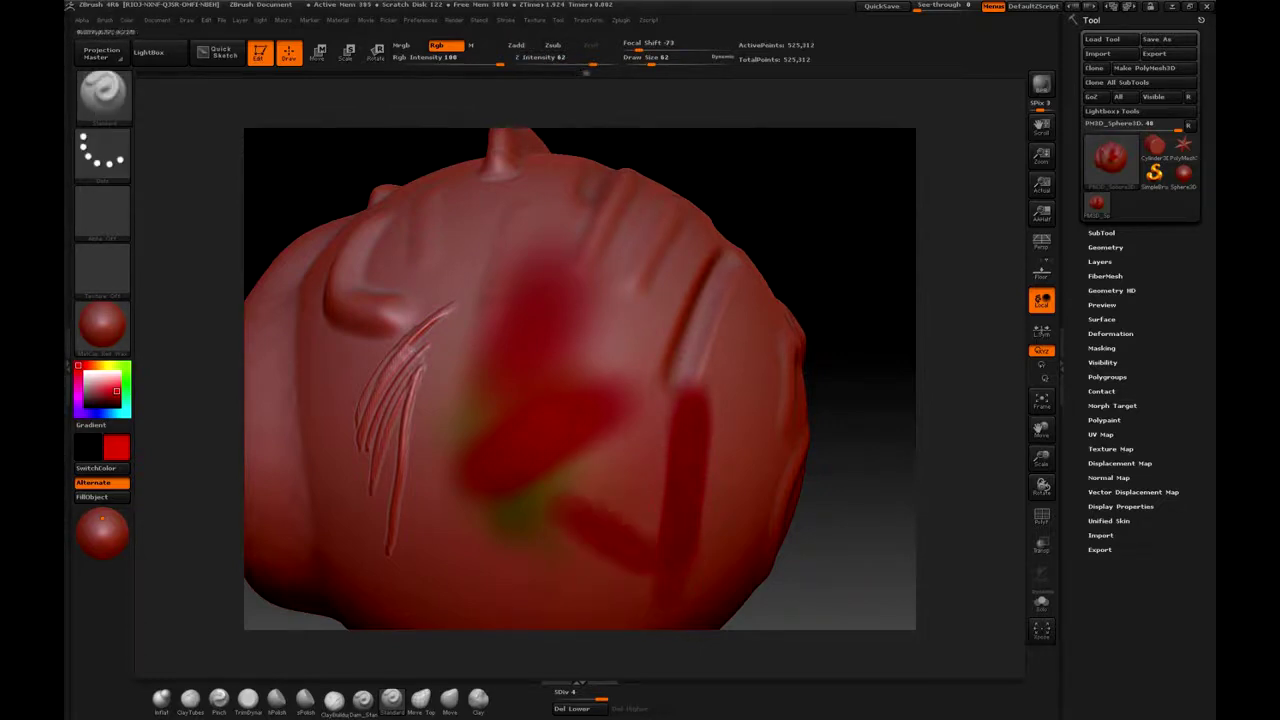
Paint a cyan stroke across the head, then drop to subdivision level 1 with Shift+D.
{"action": "left_click", "coordinate": [100, 405]}
{"action": "left_click_drag", "start_coordinate": [600, 363], "coordinate": [682, 255]}
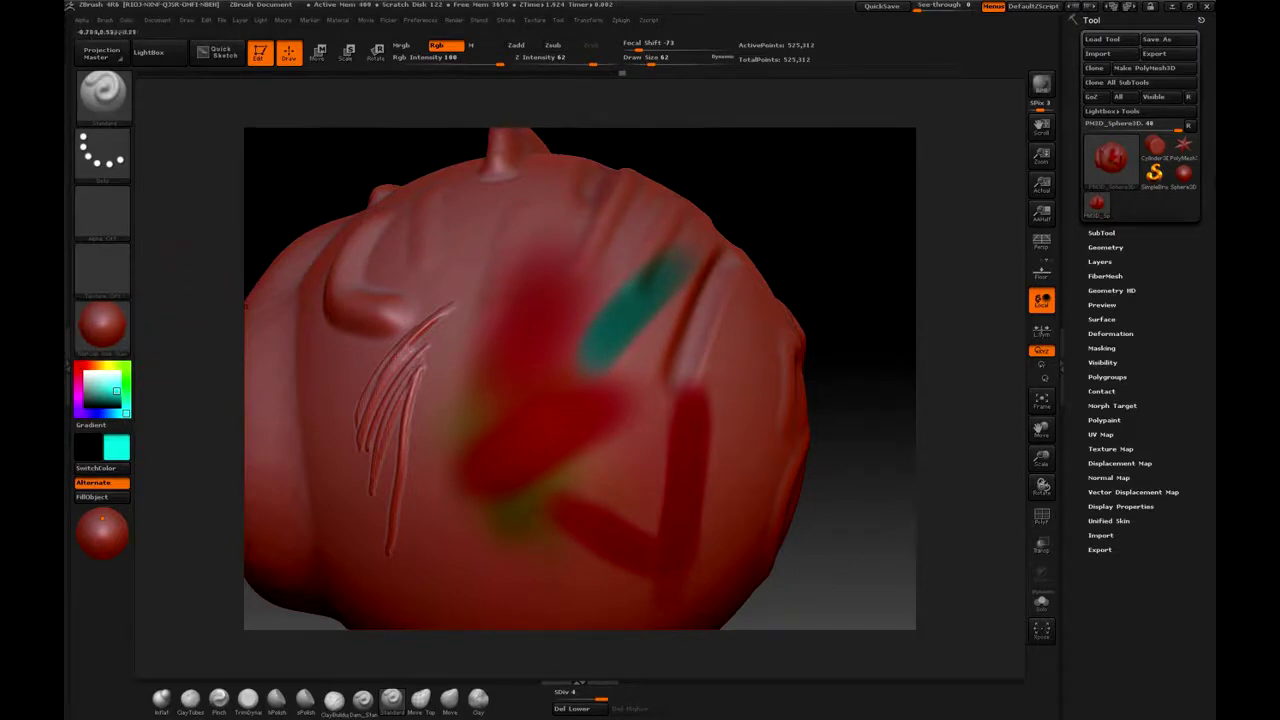
{"action": "key", "text": "shift+d"}
{"action": "key", "text": "shift+d"}
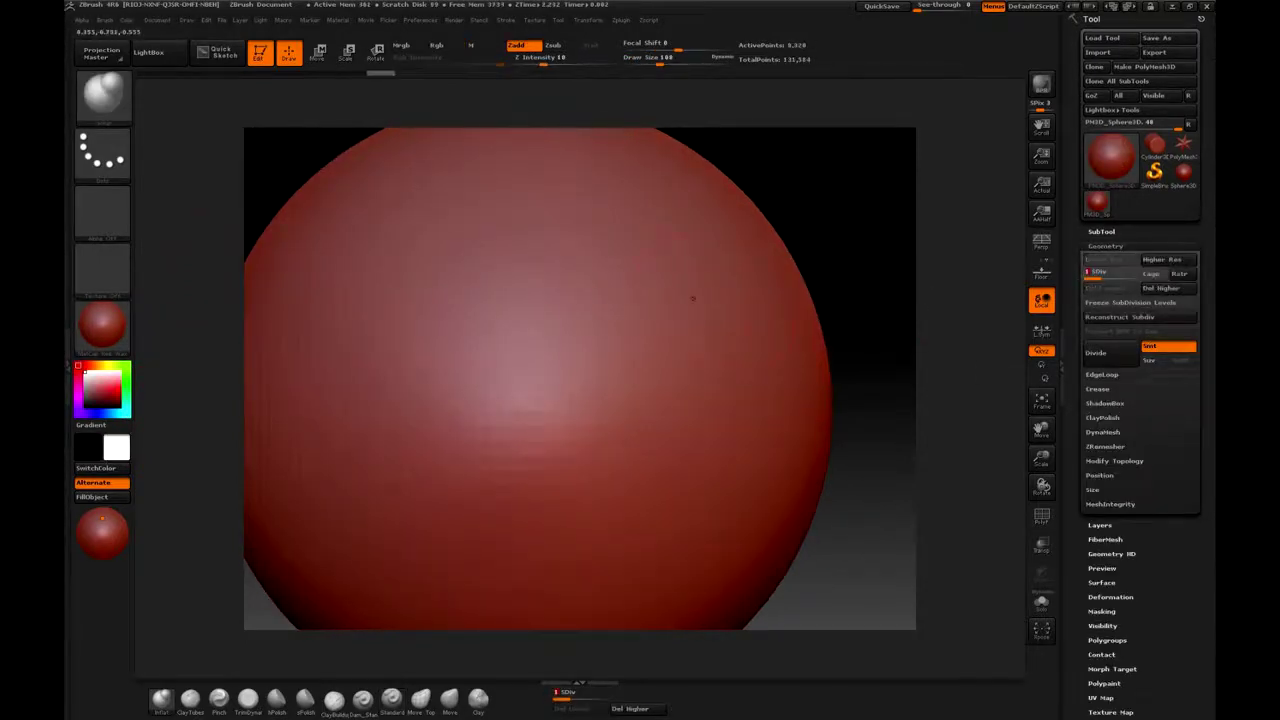
Toggle between SDiv 1 and SDiv 3, then sculpt swirling strokes across the sphere at level 3.
{"action": "key", "text": "d"}
{"action": "key", "text": "d"}
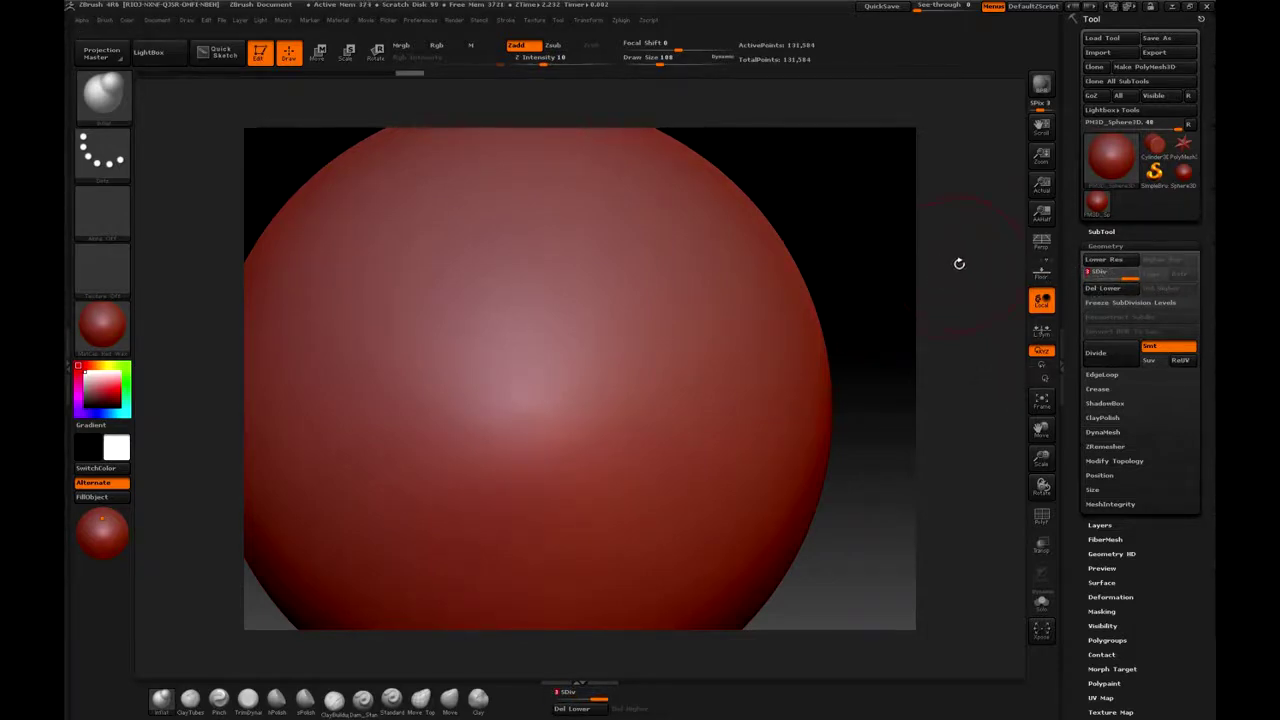
{"action": "left_click", "coordinate": [1078, 272]}
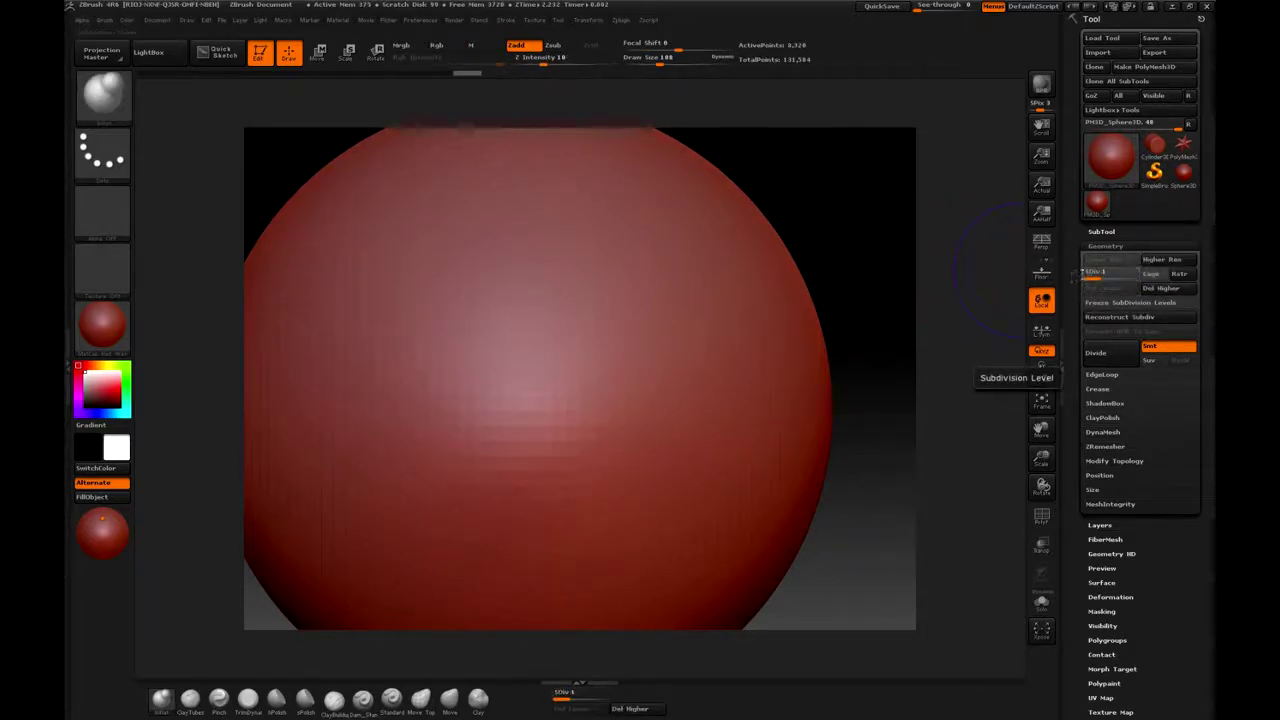
{"action": "key", "text": "d"}
{"action": "key", "text": "d"}
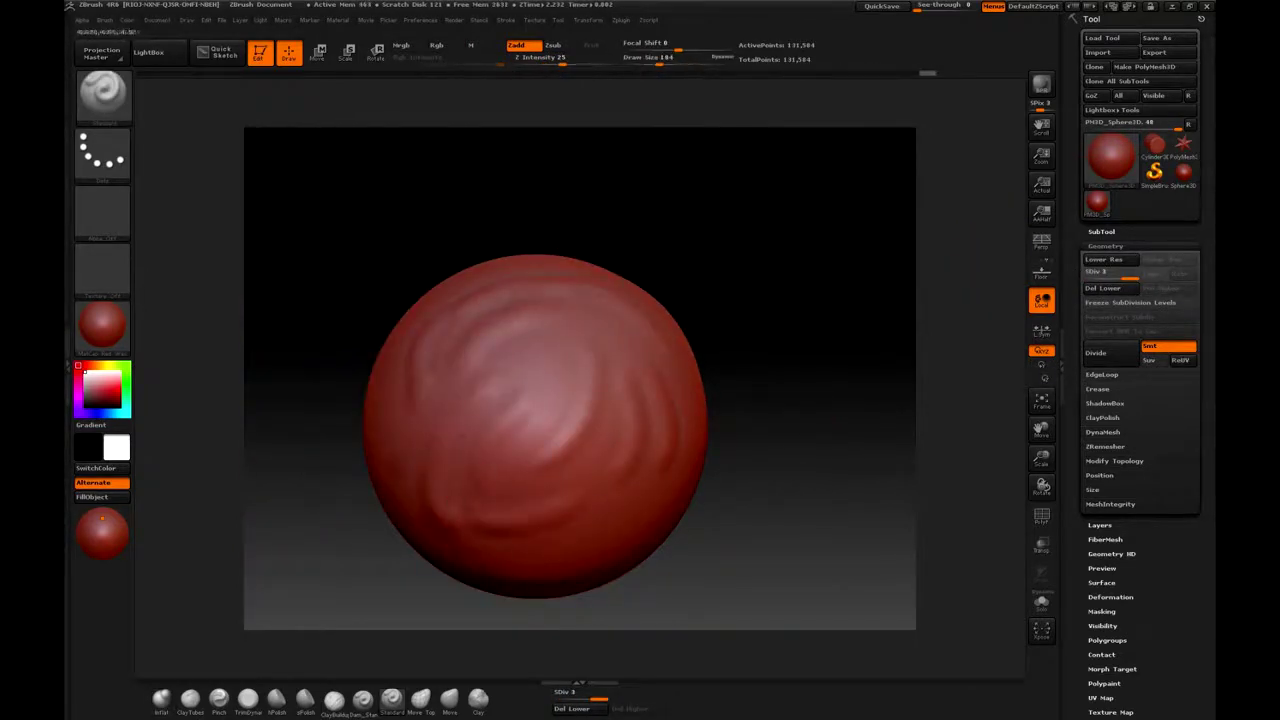
{"action": "mouse_move", "coordinate": [629, 517]}
{"action": "left_mouse_down"}
{"action": "mouse_move", "coordinate": [434, 491]}
{"action": "mouse_move", "coordinate": [749, 356]}
{"action": "left_mouse_up"}
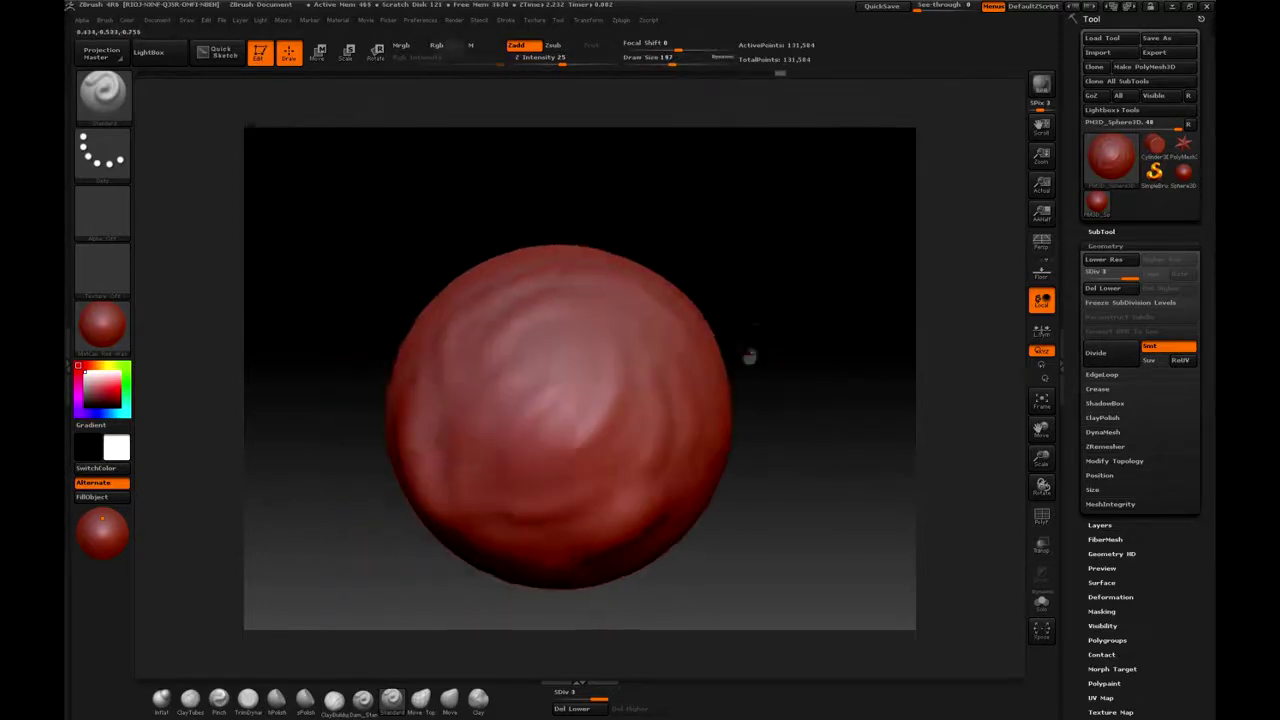
Load the Dam_Standard brush and carve thin scratch grooves across the sphere's top.
{"action": "left_click", "coordinate": [102, 92]}
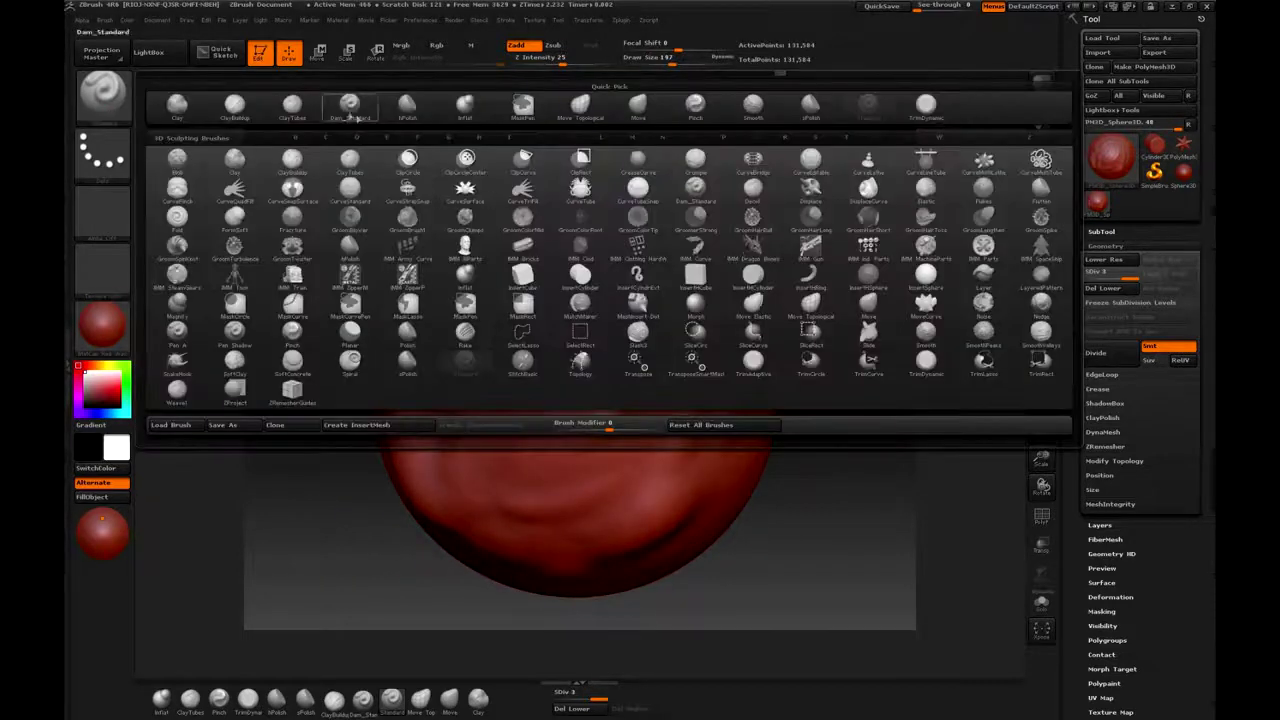
{"action": "key", "text": "d"}
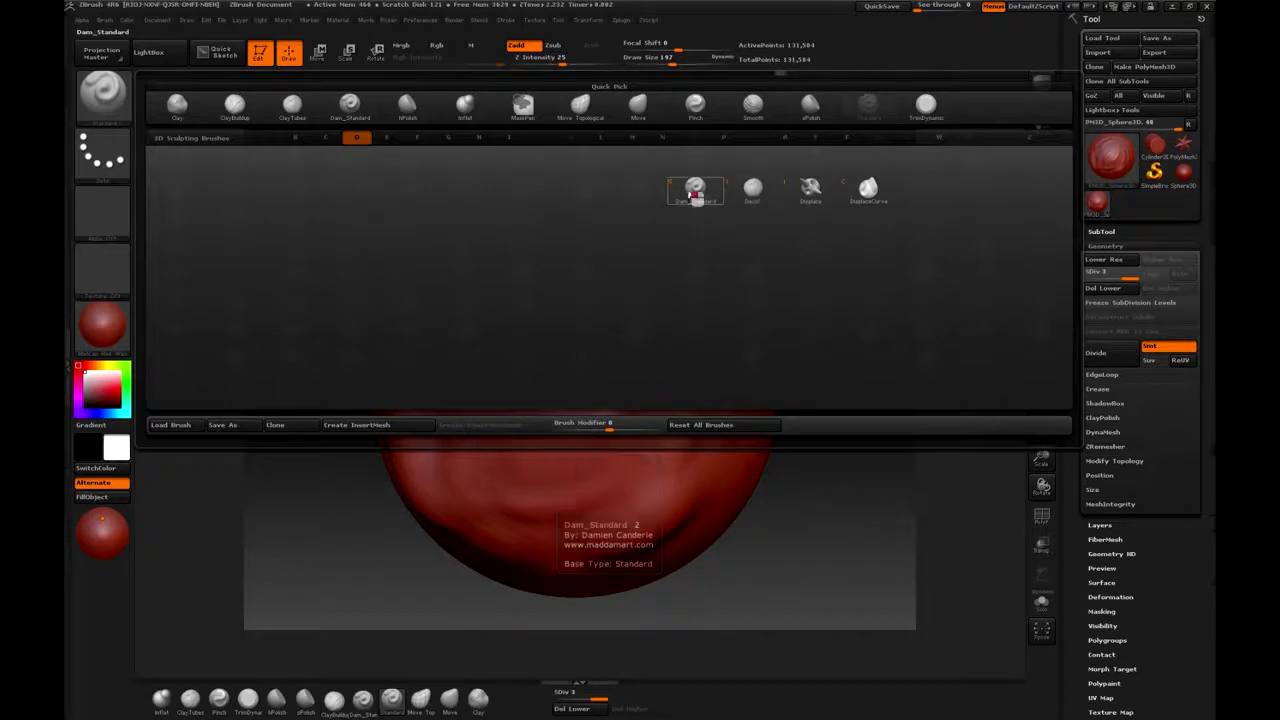
{"action": "left_click", "coordinate": [694, 190]}
{"action": "key", "text": "space"}
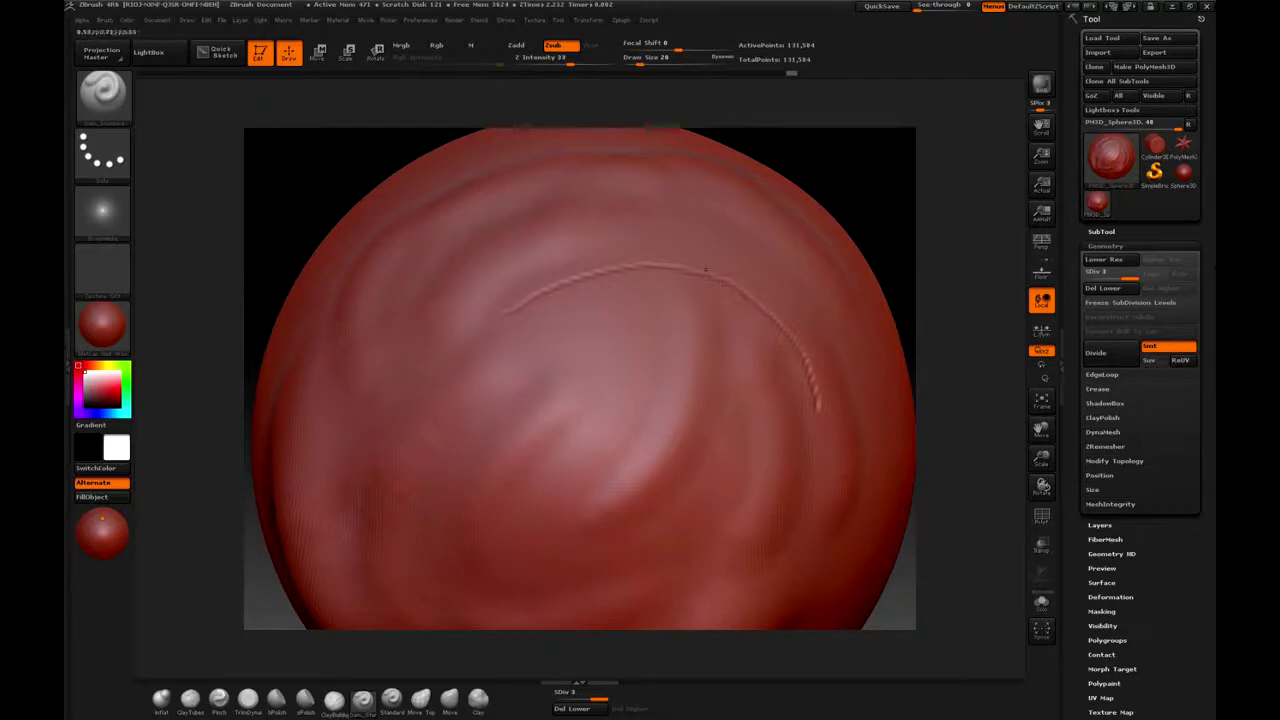
{"action": "right_click_drag", "start_coordinate": [705, 270], "coordinate": [556, 139], "text": "ctrl"}
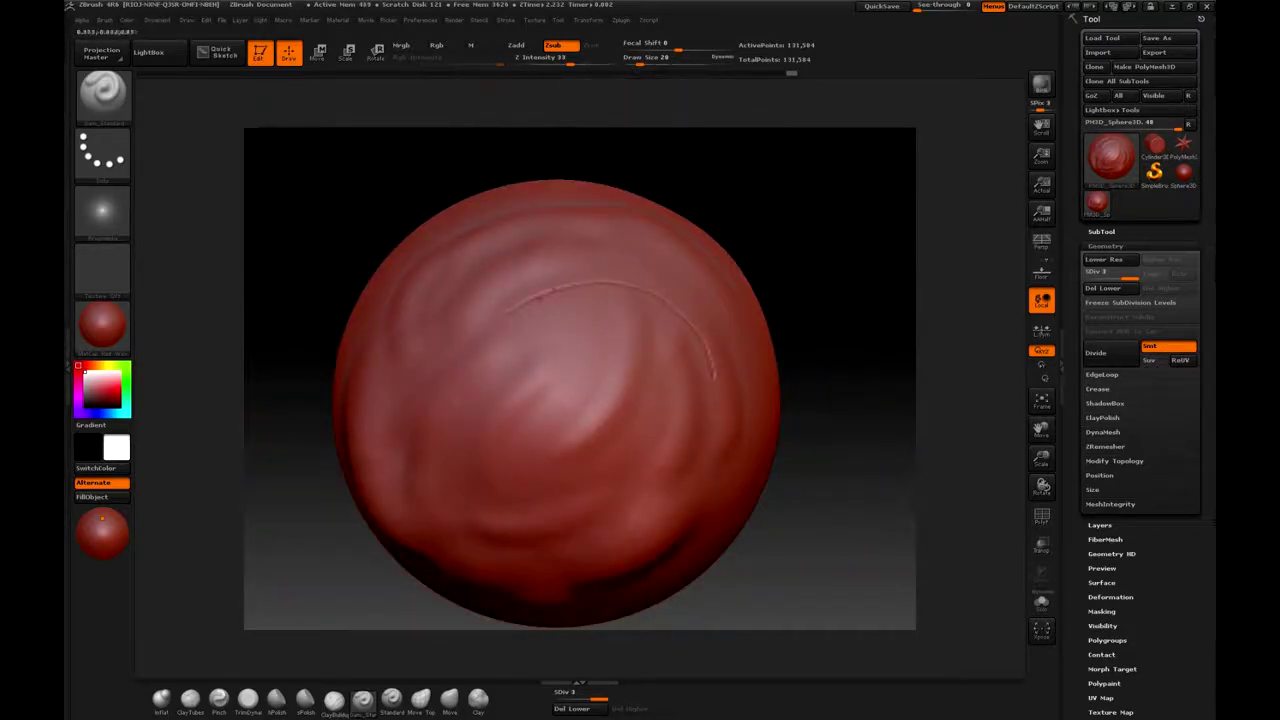
{"action": "mouse_move", "coordinate": [420, 190]}
{"action": "right_mouse_down", "text": "ctrl"}
{"action": "mouse_move", "coordinate": [837, 171]}
{"action": "mouse_move", "coordinate": [780, 189]}
{"action": "mouse_move", "coordinate": [695, 190]}
{"action": "right_mouse_up", "text": "ctrl"}
{"action": "mouse_move", "coordinate": [330, 408]}
{"action": "right_mouse_down"}
{"action": "mouse_move", "coordinate": [420, 470]}
{"action": "mouse_move", "coordinate": [771, 317]}
{"action": "mouse_move", "coordinate": [694, 286]}
{"action": "mouse_move", "coordinate": [812, 320]}
{"action": "right_mouse_up"}
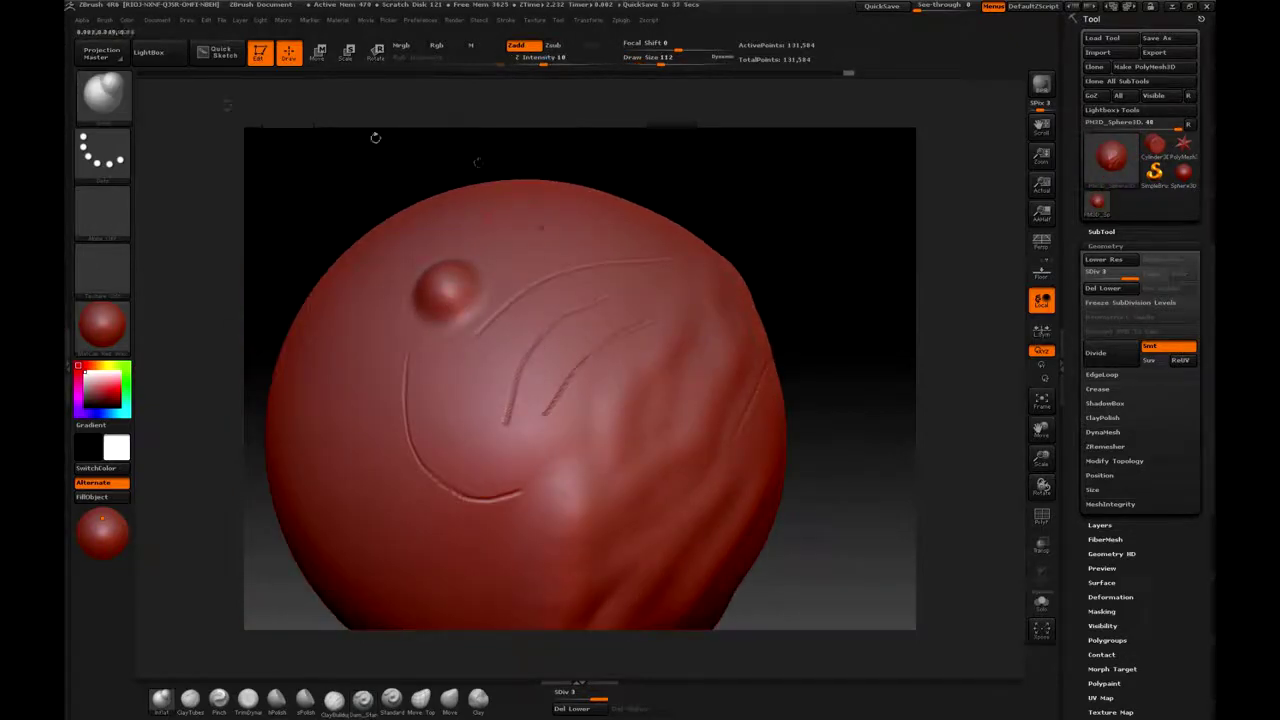
Change brush with B-S-T and raise two round bumps near the sphere's top.
{"action": "key", "text": "b"}
{"action": "key", "text": "s"}
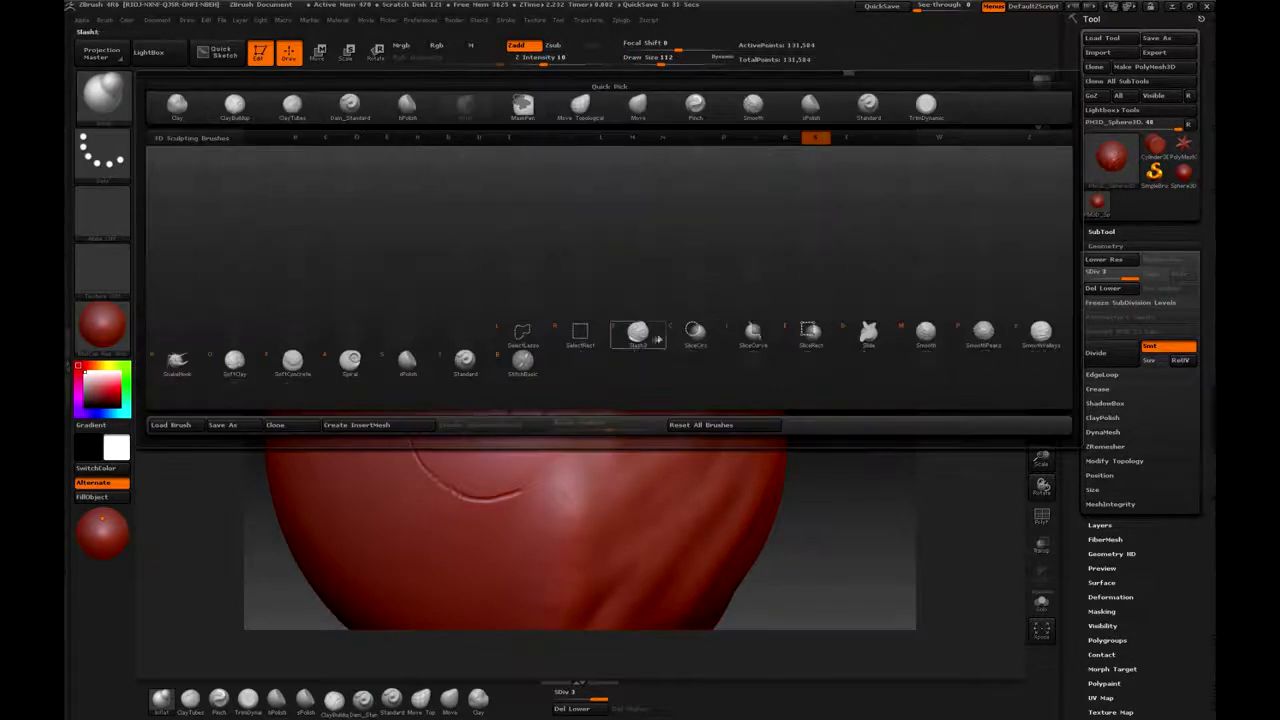
{"action": "key", "text": "t"}
{"action": "mouse_move", "coordinate": [560, 245]}
{"action": "right_mouse_down"}
{"action": "mouse_move", "coordinate": [740, 274]}
{"action": "mouse_move", "coordinate": [634, 346]}
{"action": "mouse_move", "coordinate": [671, 357]}
{"action": "mouse_move", "coordinate": [463, 180]}
{"action": "right_mouse_up"}
{"action": "left_click_drag", "start_coordinate": [463, 180], "coordinate": [430, 205]}
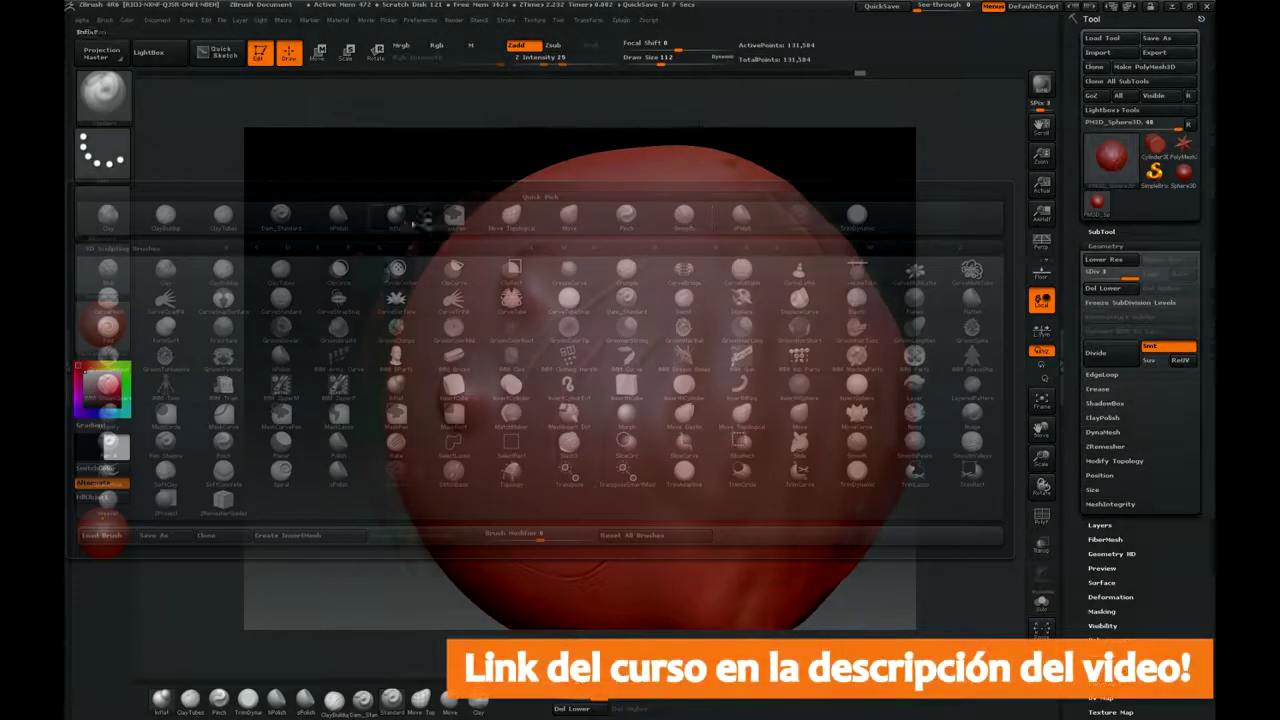
{"action": "left_click", "coordinate": [400, 316]}
{"action": "left_click_drag", "start_coordinate": [389, 318], "coordinate": [363, 214]}
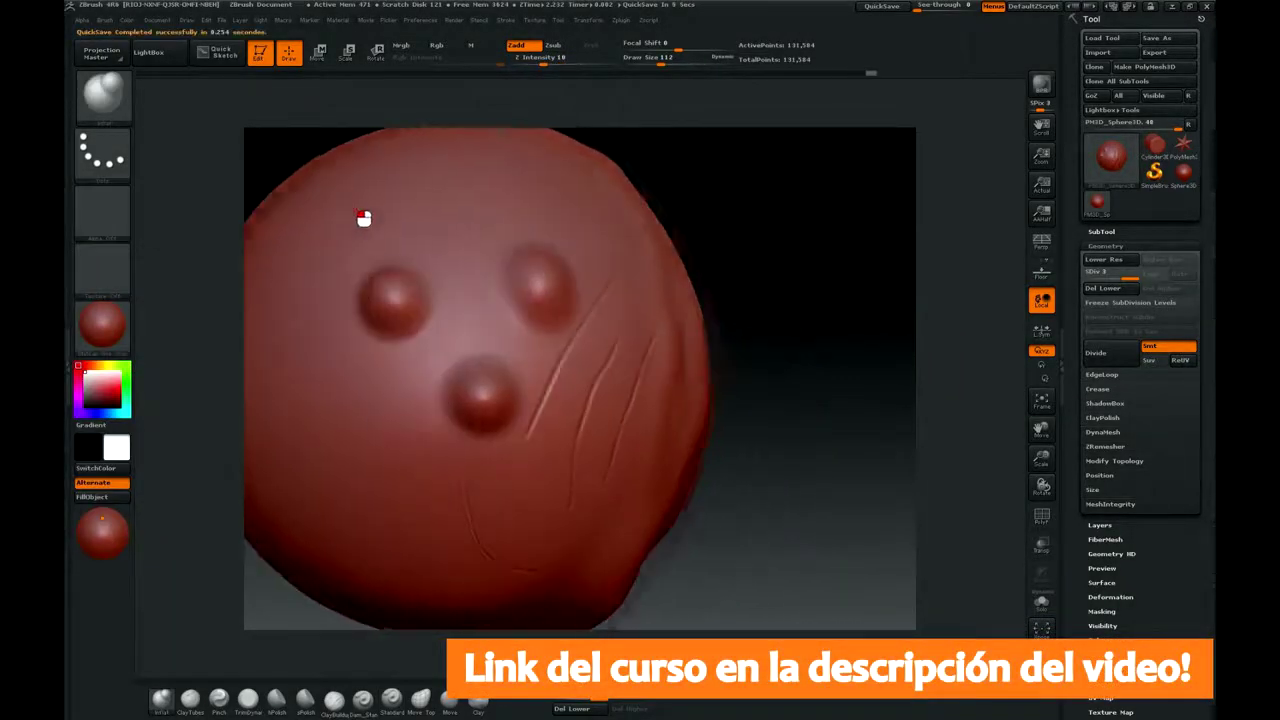
{"action": "left_click", "coordinate": [470, 218]}
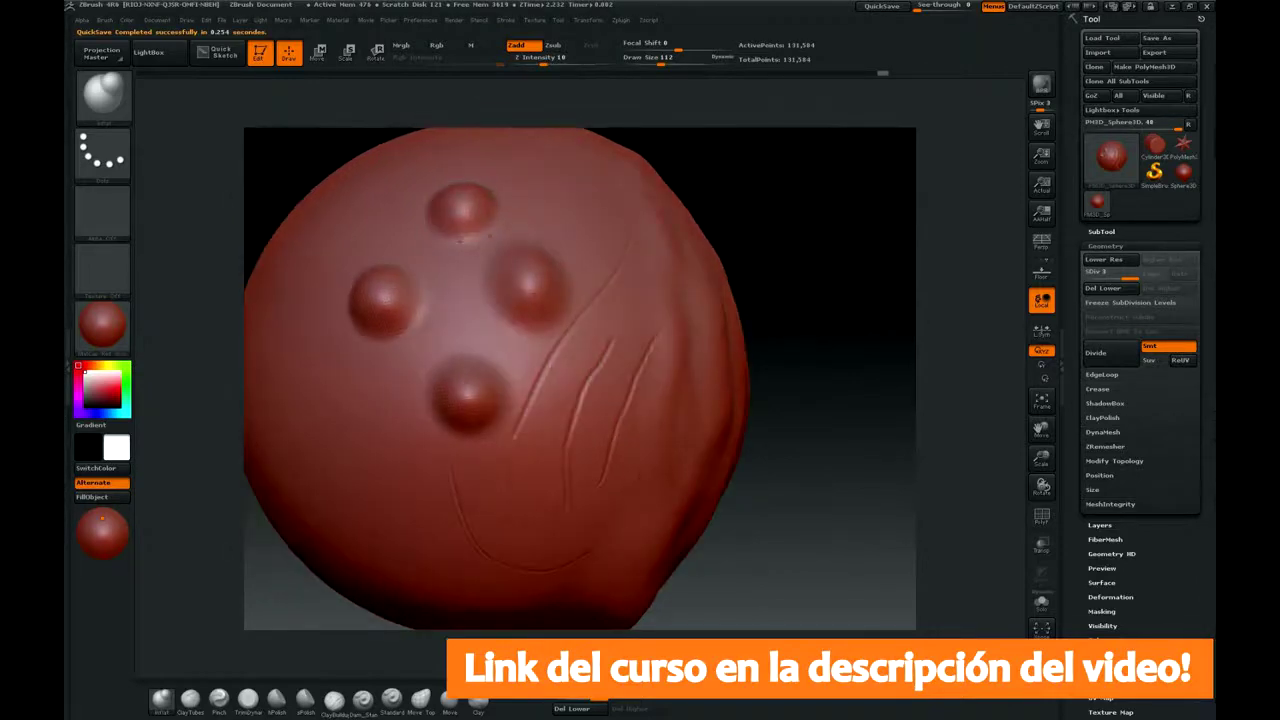
Load the Standard brush and turn the sphere to its smoother side.
{"action": "key", "text": "b"}
{"action": "key", "text": "s"}
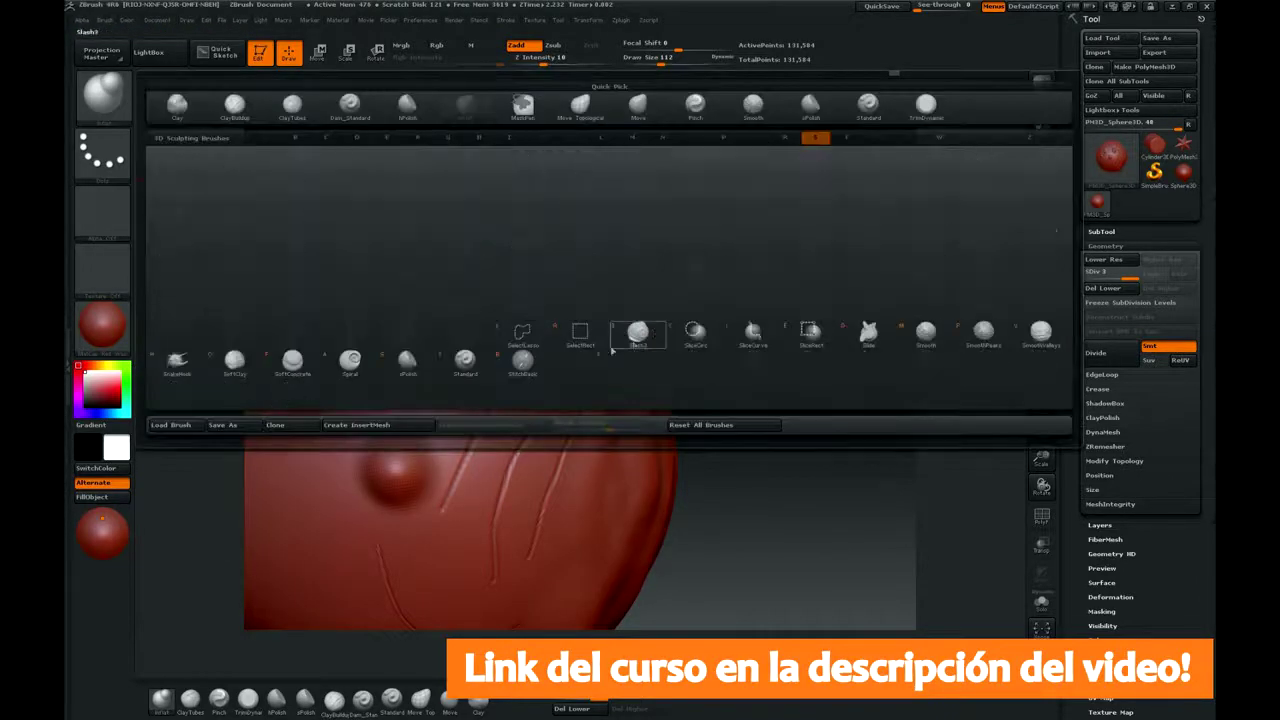
{"action": "key", "text": "t"}
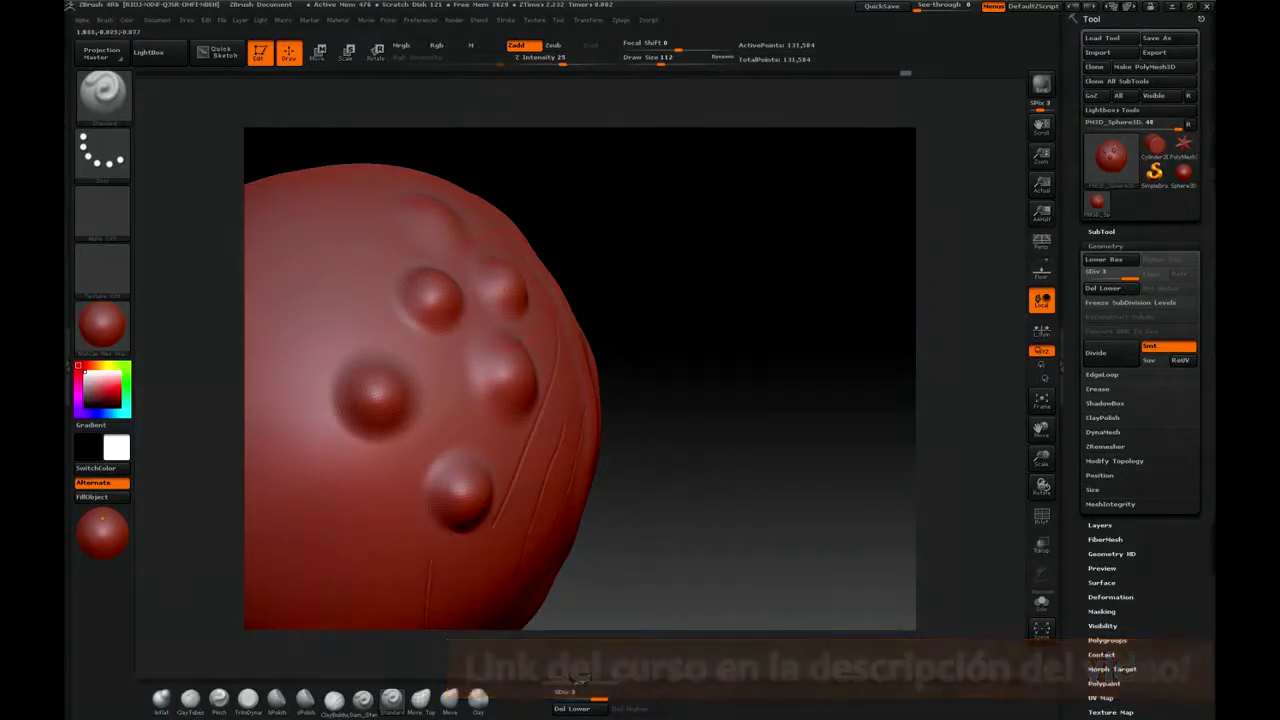
{"action": "mouse_move", "coordinate": [660, 300]}
{"action": "left_mouse_down"}
{"action": "mouse_move", "coordinate": [686, 257]}
{"action": "mouse_move", "coordinate": [756, 213]}
{"action": "left_mouse_up"}
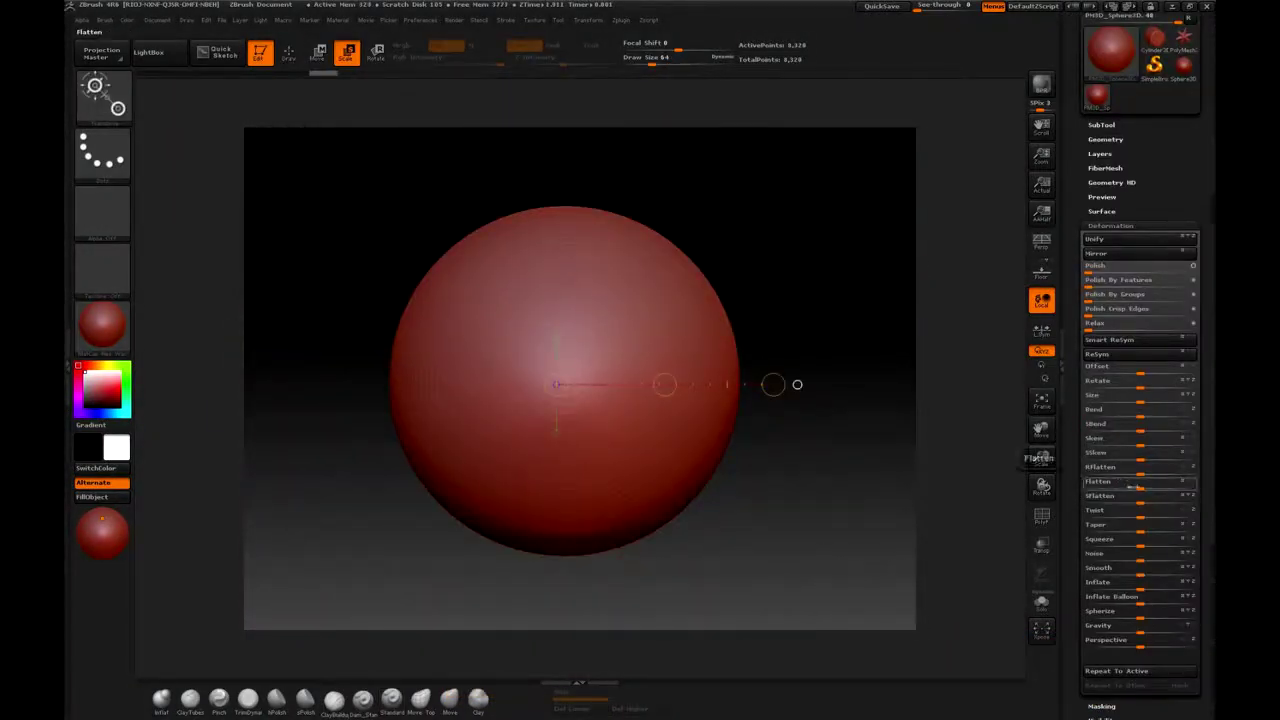
Apply Flatten and Noise deformations to the sphere, then undo them with Ctrl+Z.
{"action": "left_click_drag", "start_coordinate": [1135, 487], "coordinate": [1165, 487]}
{"action": "mouse_move", "coordinate": [1140, 553]}
{"action": "left_mouse_down"}
{"action": "mouse_move", "coordinate": [1167, 565]}
{"action": "mouse_move", "coordinate": [1165, 538]}
{"action": "mouse_move", "coordinate": [1117, 548]}
{"action": "mouse_move", "coordinate": [1157, 528]}
{"action": "left_mouse_up"}
{"action": "key", "text": "ctrl+z"}
{"action": "key", "text": "ctrl+z"}
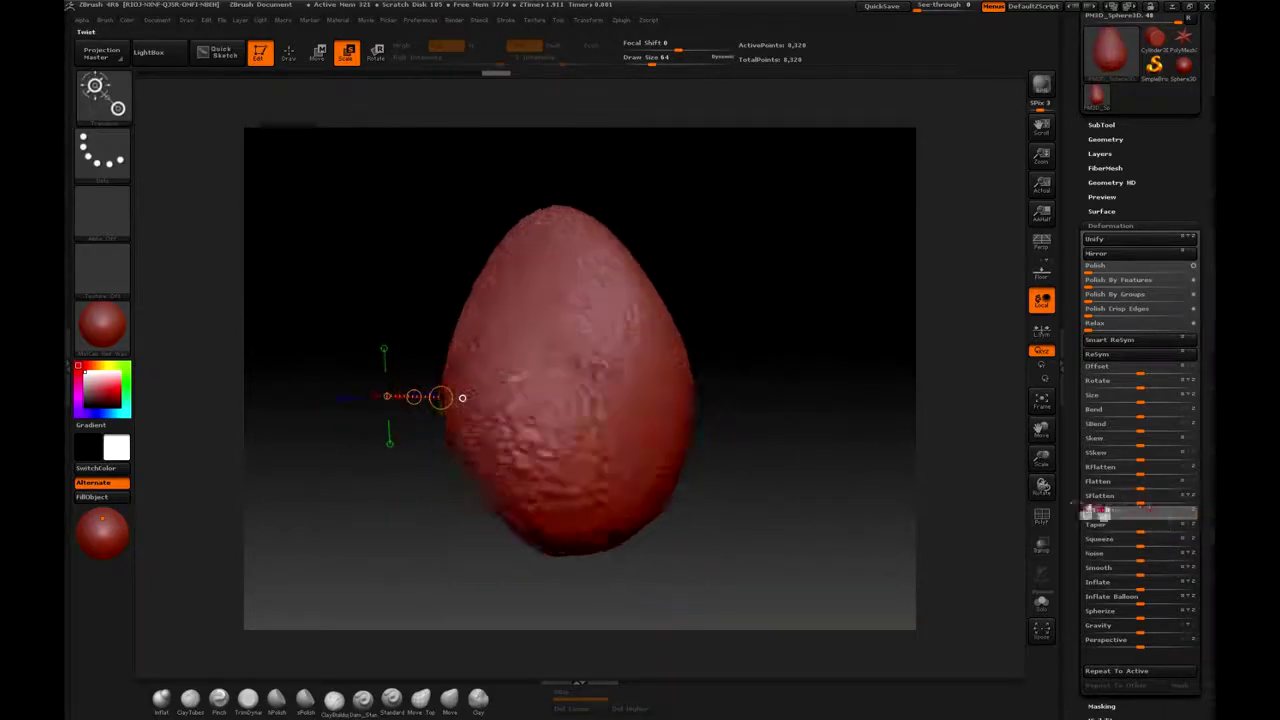
{"action": "key", "text": "ctrl+z"}
{"action": "key", "text": "ctrl+z"}
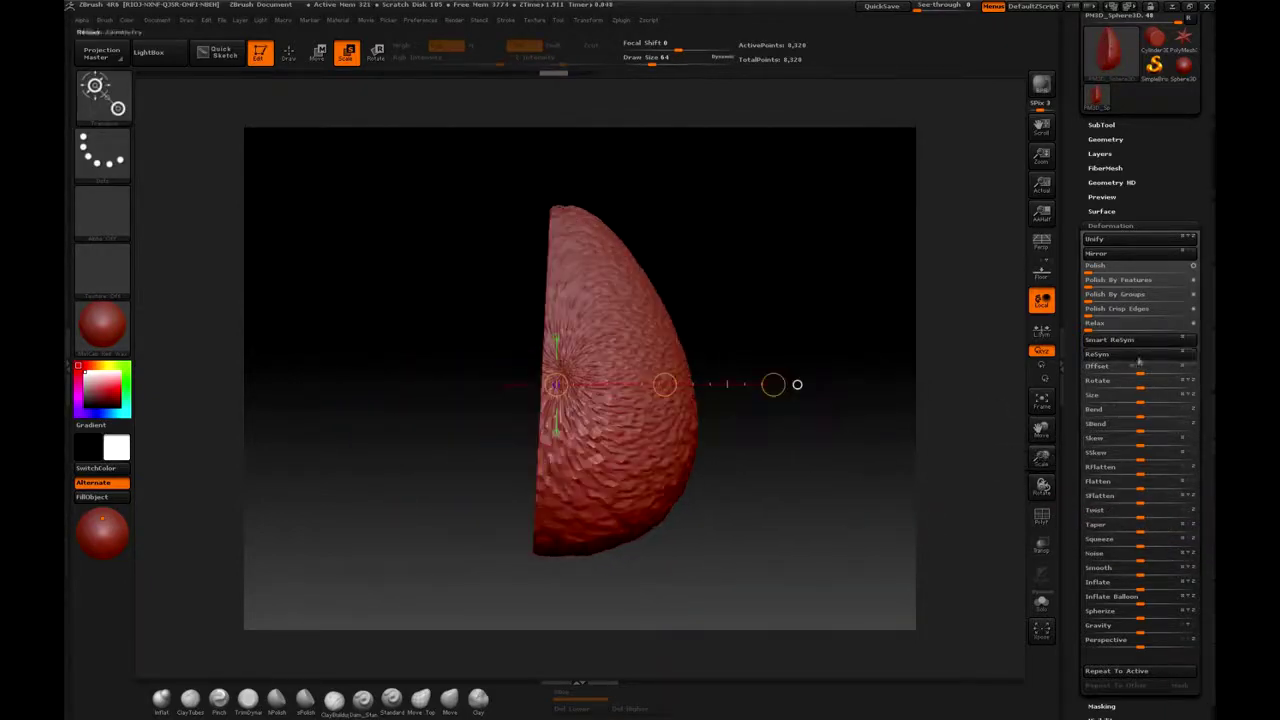
Load the Standard brush and sculpt dents around the sphere's middle band.
{"action": "key", "text": "b"}
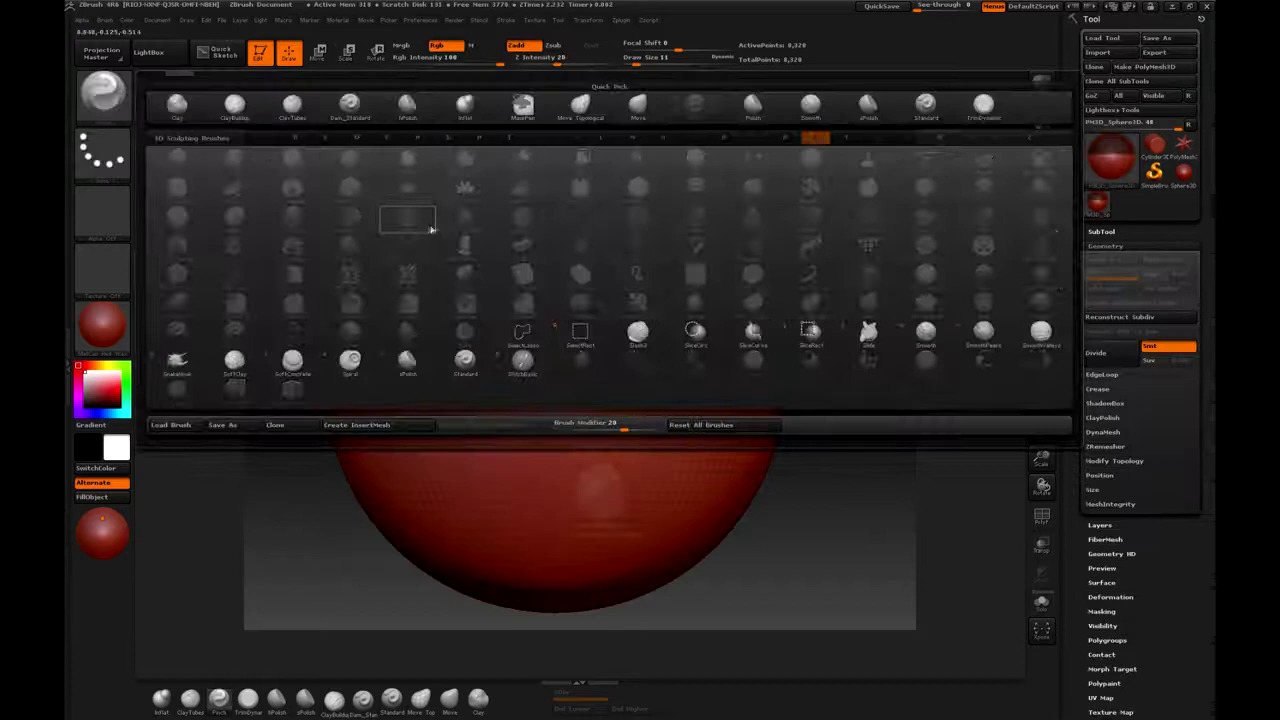
{"action": "key", "text": "s"}
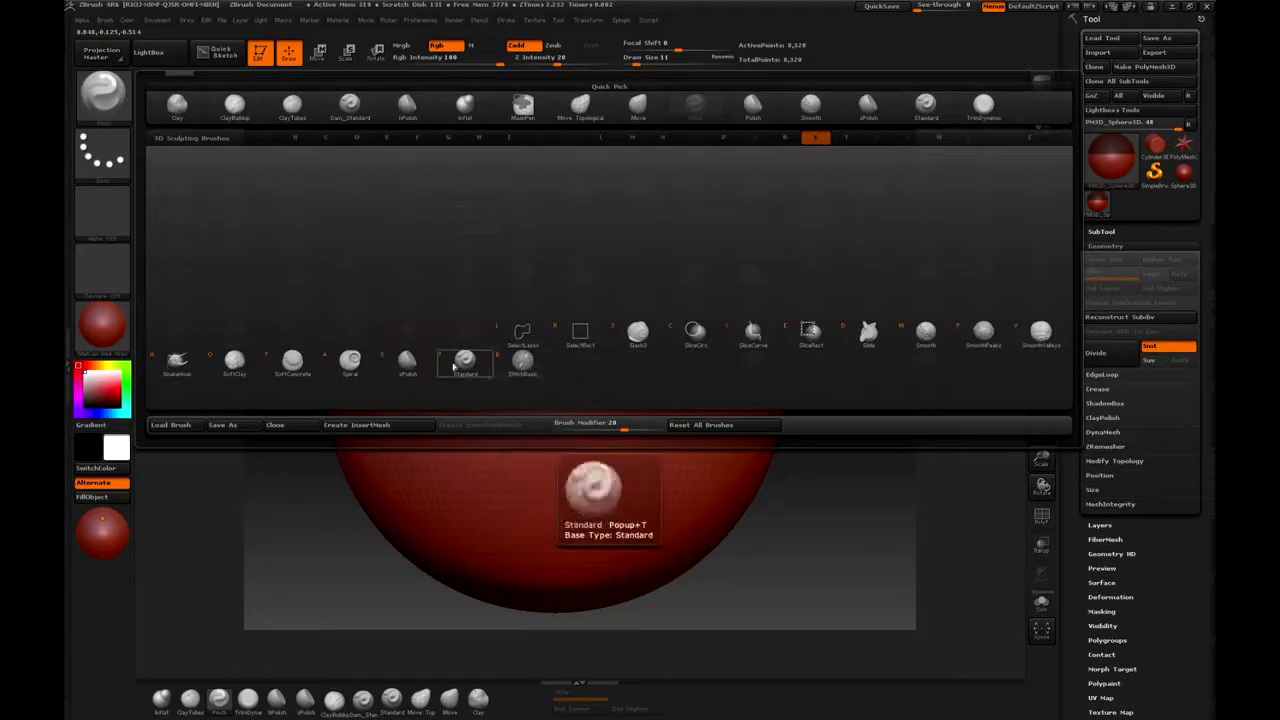
{"action": "key", "text": "t"}
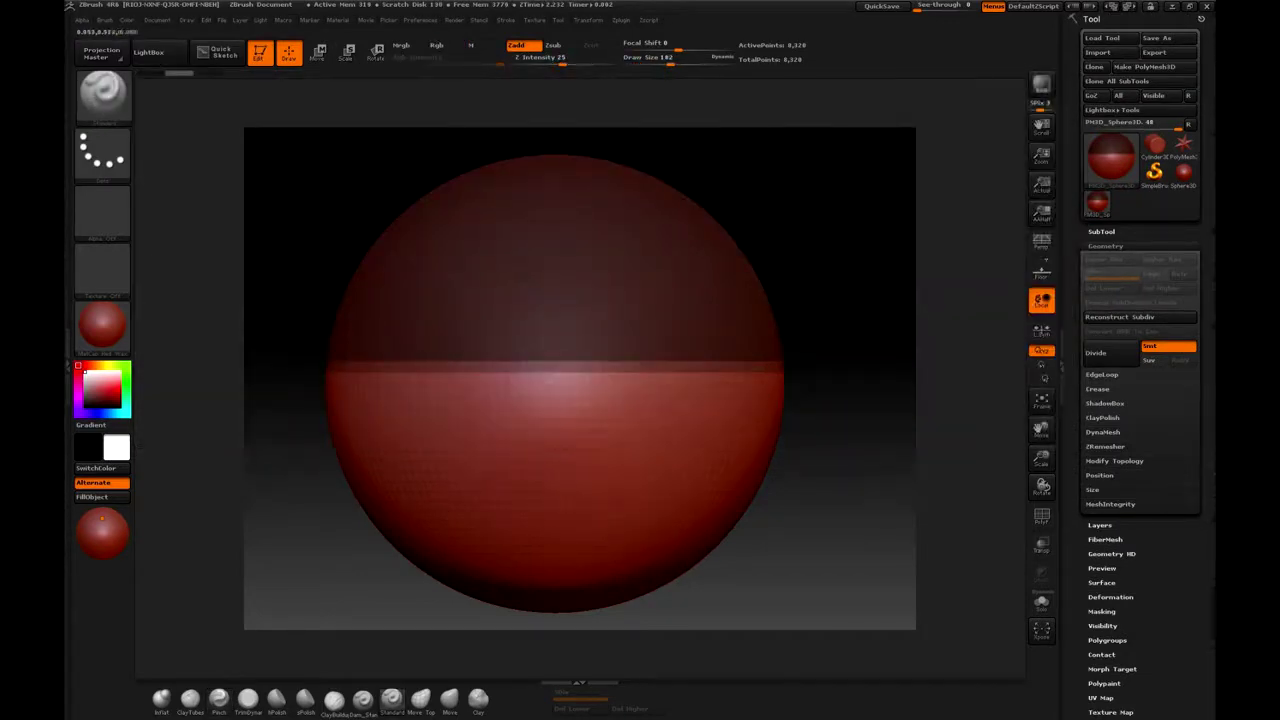
{"action": "left_click_drag", "start_coordinate": [470, 385], "coordinate": [720, 400]}
{"action": "mouse_move", "coordinate": [517, 434]}
{"action": "left_mouse_down", "text": "alt"}
{"action": "mouse_move", "coordinate": [429, 428]}
{"action": "mouse_move", "coordinate": [778, 316]}
{"action": "mouse_move", "coordinate": [720, 366]}
{"action": "mouse_move", "coordinate": [886, 214]}
{"action": "mouse_move", "coordinate": [831, 260]}
{"action": "left_mouse_up", "text": "alt"}
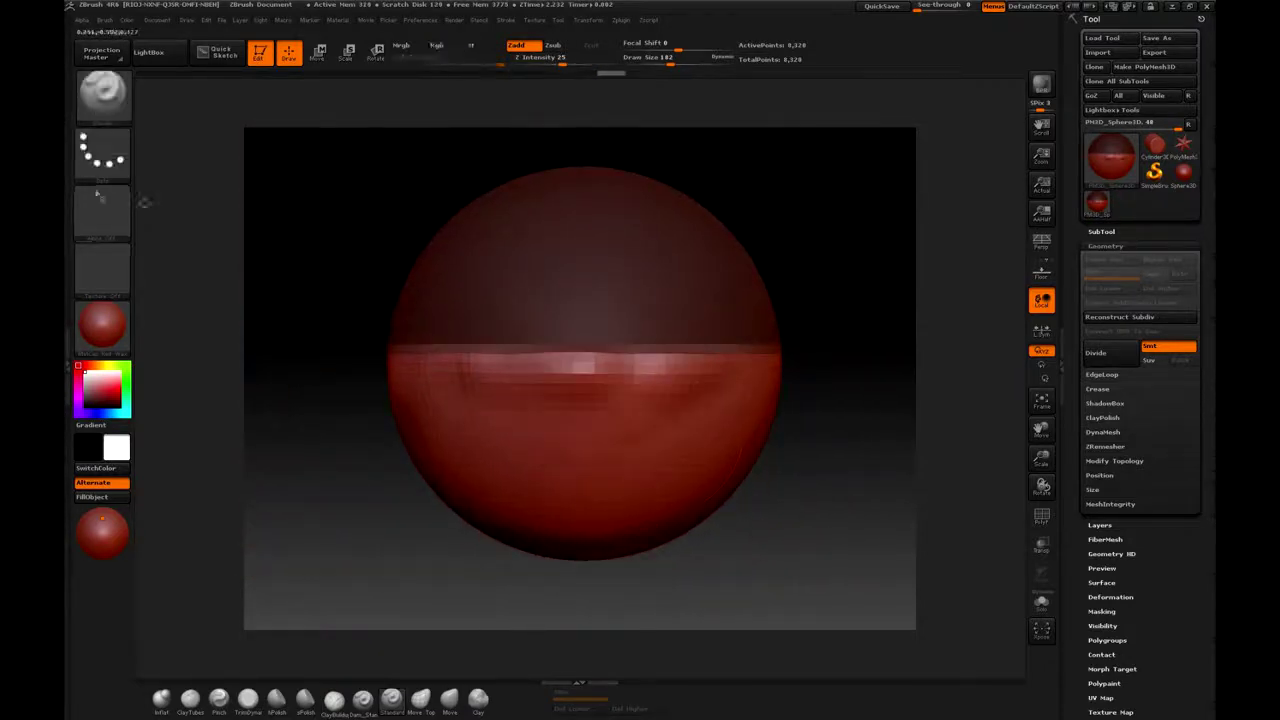
Paint masks on the sphere, switch to Lasso stroke, mask an area, then clear the mask.
{"action": "key", "text": "b"}
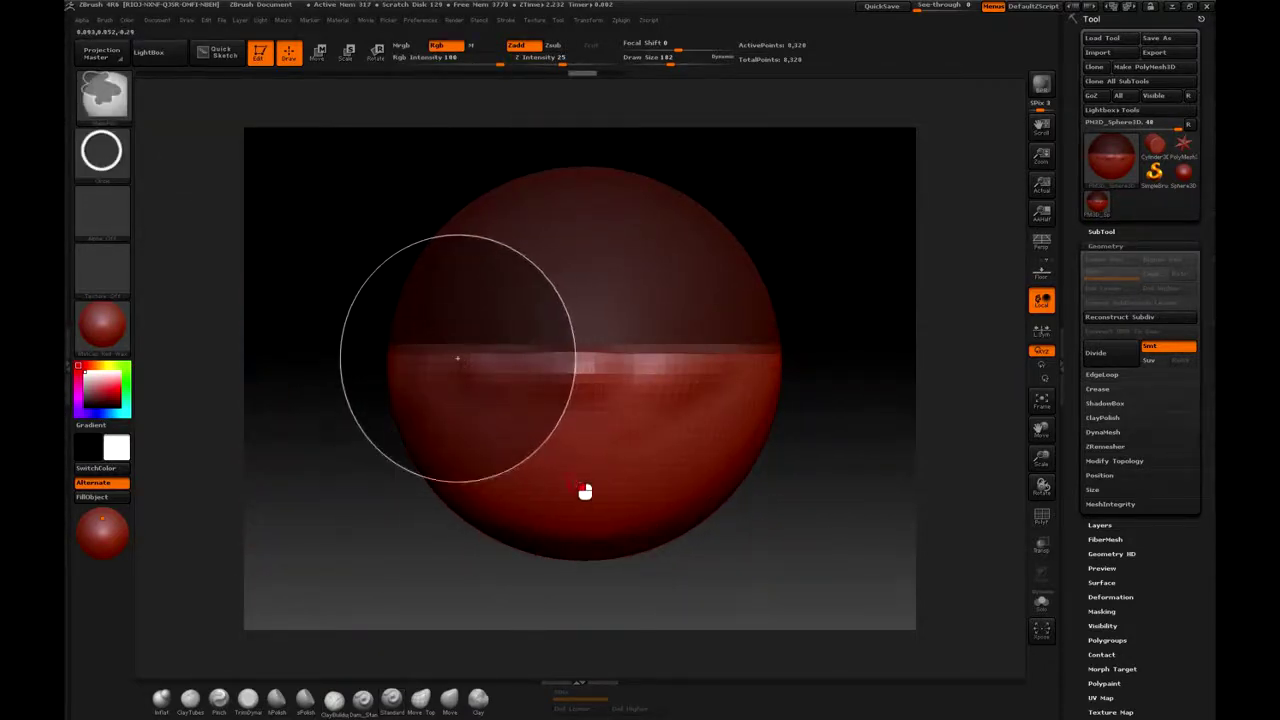
{"action": "left_click_drag", "start_coordinate": [580, 428], "coordinate": [610, 470], "text": "ctrl"}
{"action": "left_click", "coordinate": [101, 150]}
{"action": "left_click", "coordinate": [291, 193]}
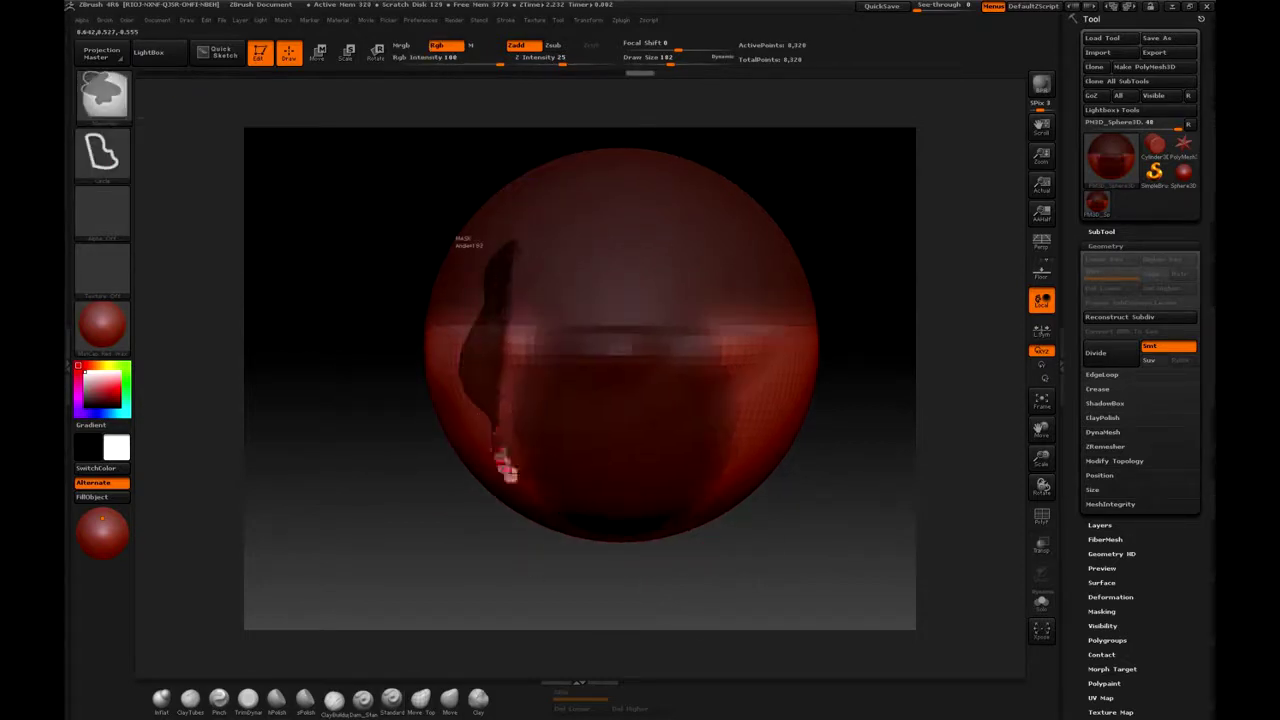
{"action": "mouse_move", "coordinate": [482, 245]}
{"action": "left_mouse_down", "text": "ctrl"}
{"action": "mouse_move", "coordinate": [508, 232]}
{"action": "mouse_move", "coordinate": [420, 330]}
{"action": "left_mouse_up", "text": "ctrl"}
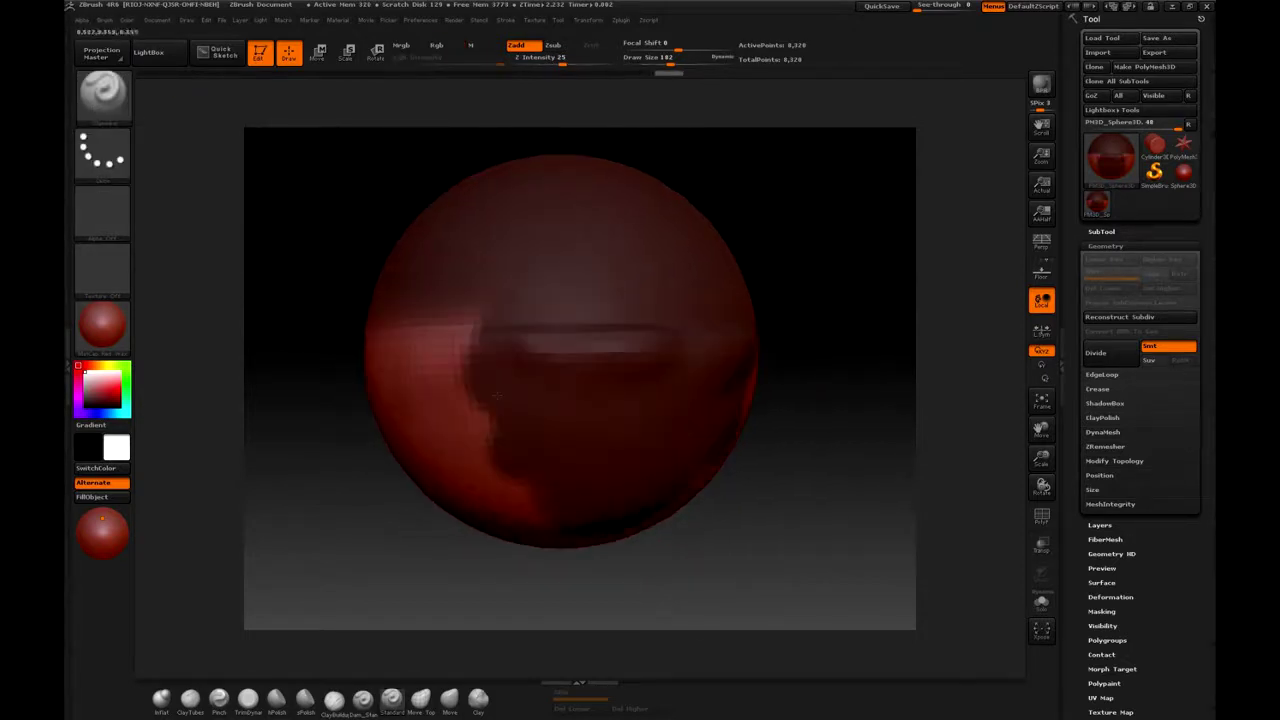
{"action": "mouse_move", "coordinate": [371, 371]}
{"action": "left_mouse_down", "text": "ctrl"}
{"action": "mouse_move", "coordinate": [443, 397]}
{"action": "mouse_move", "coordinate": [306, 428]}
{"action": "mouse_move", "coordinate": [391, 503]}
{"action": "mouse_move", "coordinate": [343, 366]}
{"action": "left_mouse_up", "text": "ctrl"}
{"action": "key", "text": "ctrl+shift+a"}
{"action": "mouse_move", "coordinate": [700, 250]}
{"action": "left_mouse_down"}
{"action": "mouse_move", "coordinate": [757, 252]}
{"action": "mouse_move", "coordinate": [686, 277]}
{"action": "left_mouse_up"}
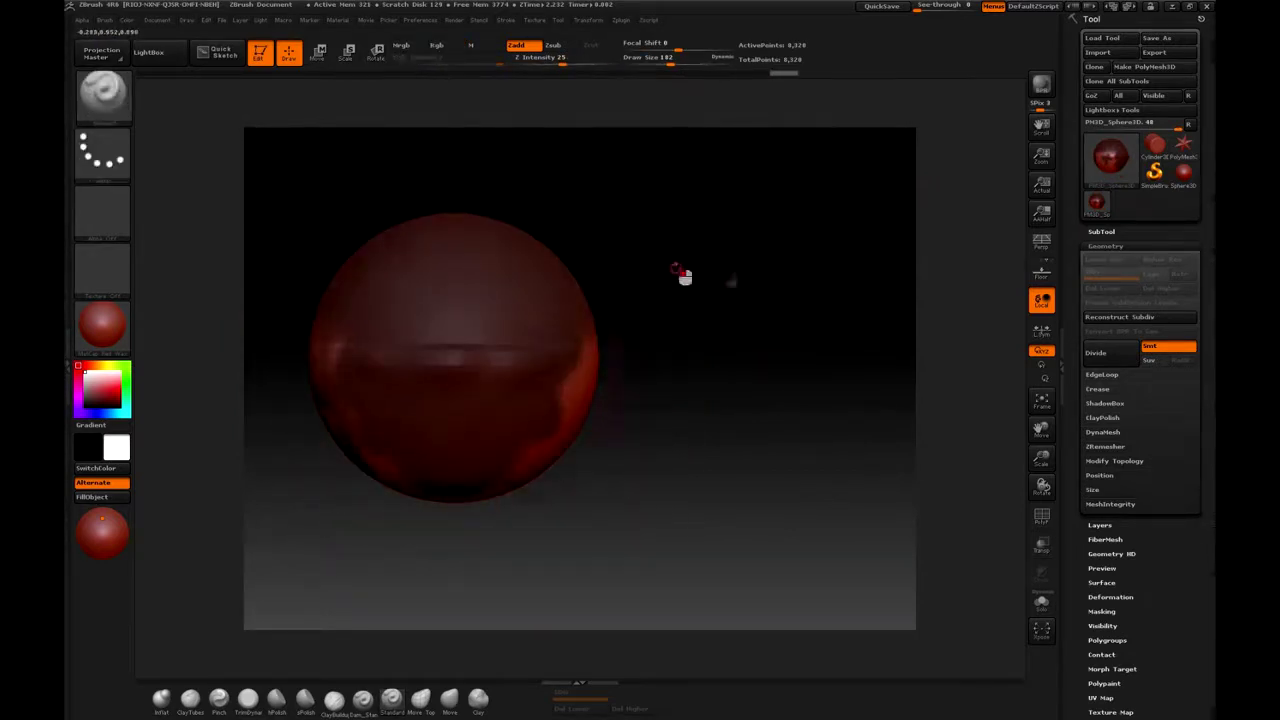
Mask a rectangle over the sphere's top, invert it, then add more mask blobs.
{"action": "left_click_drag", "start_coordinate": [446, 212], "coordinate": [618, 368], "text": "ctrl"}
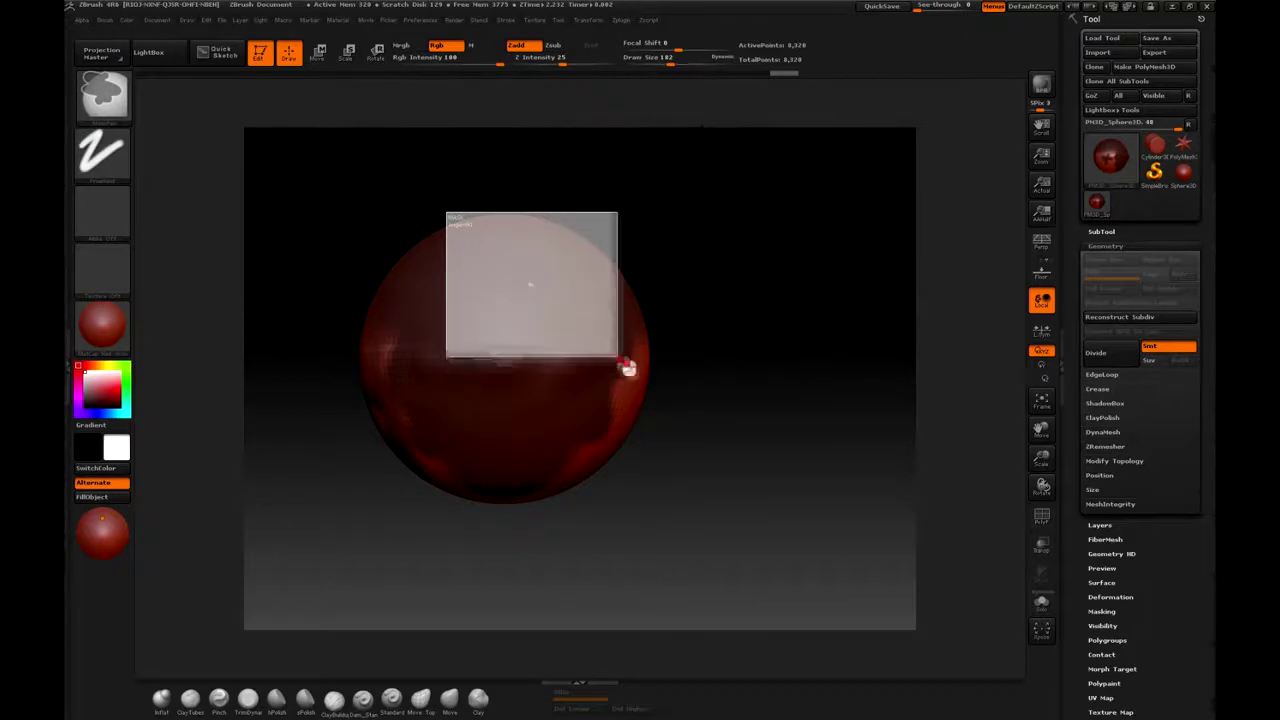
{"action": "left_click_drag", "start_coordinate": [618, 368], "coordinate": [620, 366], "text": "ctrl"}
{"action": "key", "text": "ctrl+i"}
{"action": "mouse_move", "coordinate": [759, 164]}
{"action": "left_mouse_down", "text": "ctrl"}
{"action": "mouse_move", "coordinate": [694, 297]}
{"action": "mouse_move", "coordinate": [522, 347]}
{"action": "mouse_move", "coordinate": [344, 570]}
{"action": "left_mouse_up", "text": "ctrl"}
{"action": "left_click_drag", "start_coordinate": [551, 269], "coordinate": [543, 177], "text": "ctrl"}
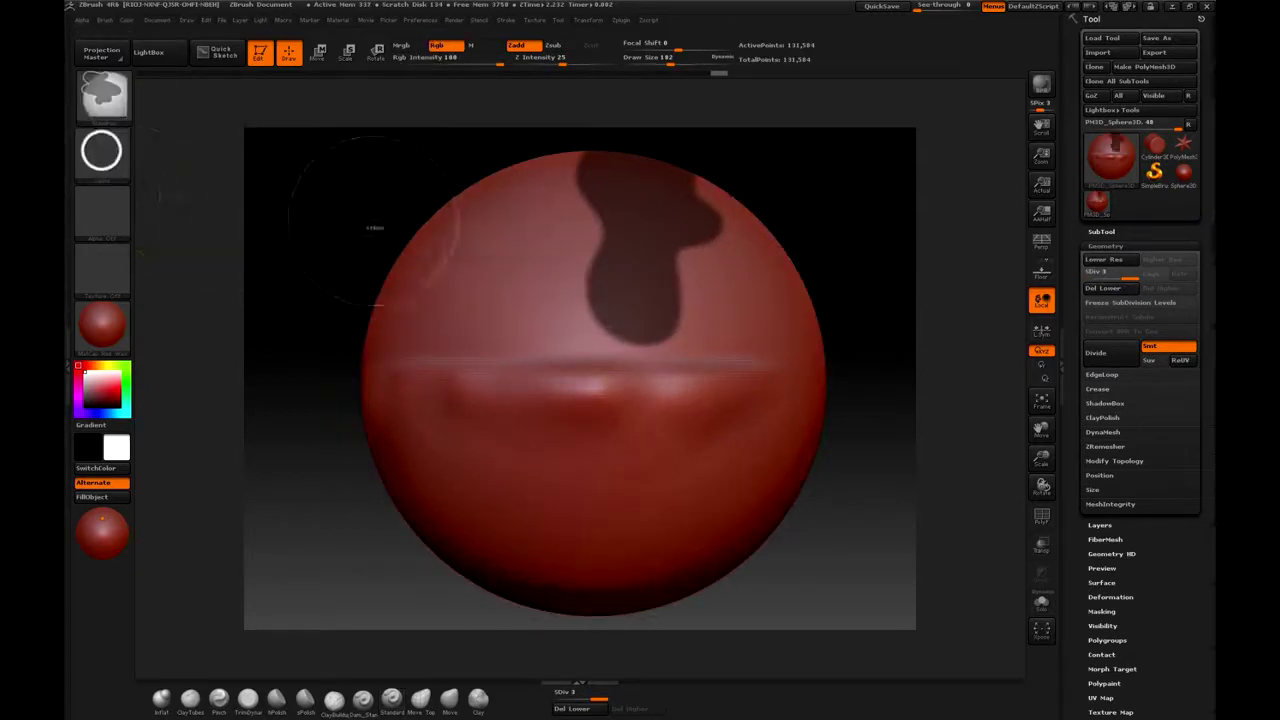
{"action": "left_click", "coordinate": [443, 295], "text": "ctrl"}
{"action": "left_click", "coordinate": [618, 481], "text": "ctrl"}
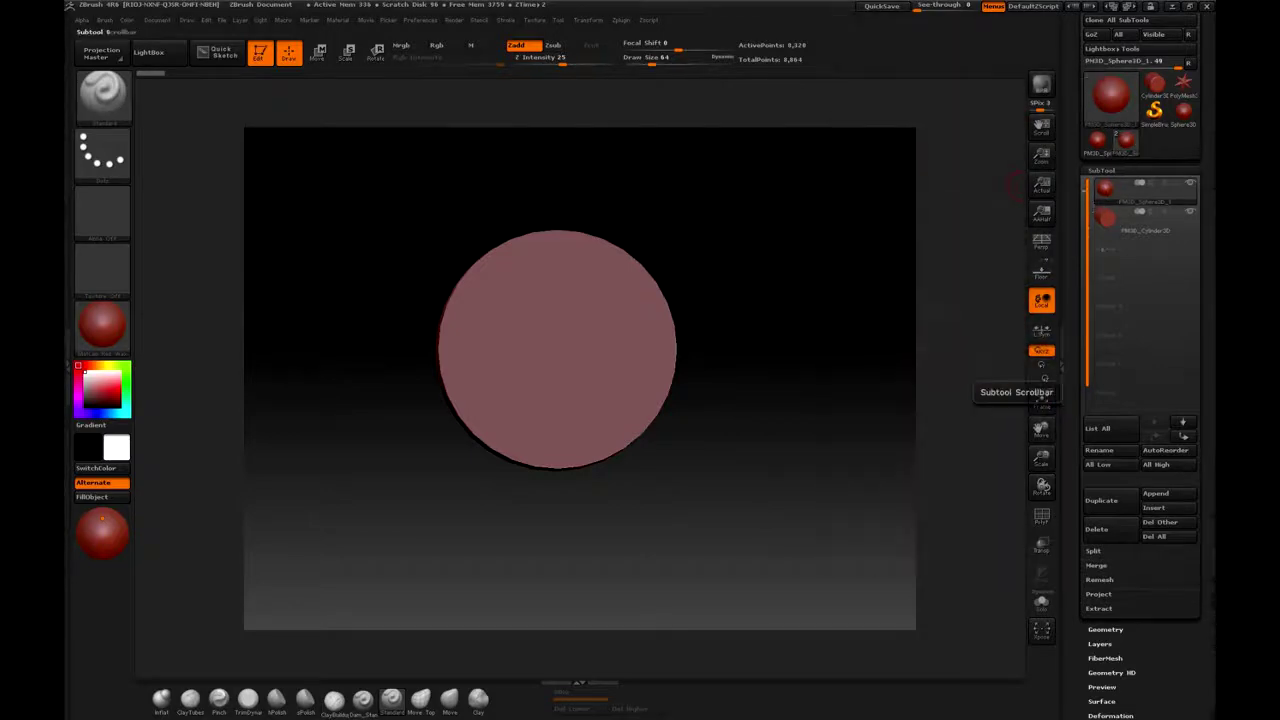
Switch between the cylinder and sphere subtools, ending on the cylinder.
{"action": "left_click", "coordinate": [1140, 215]}
{"action": "left_click_drag", "start_coordinate": [725, 360], "coordinate": [740, 340]}
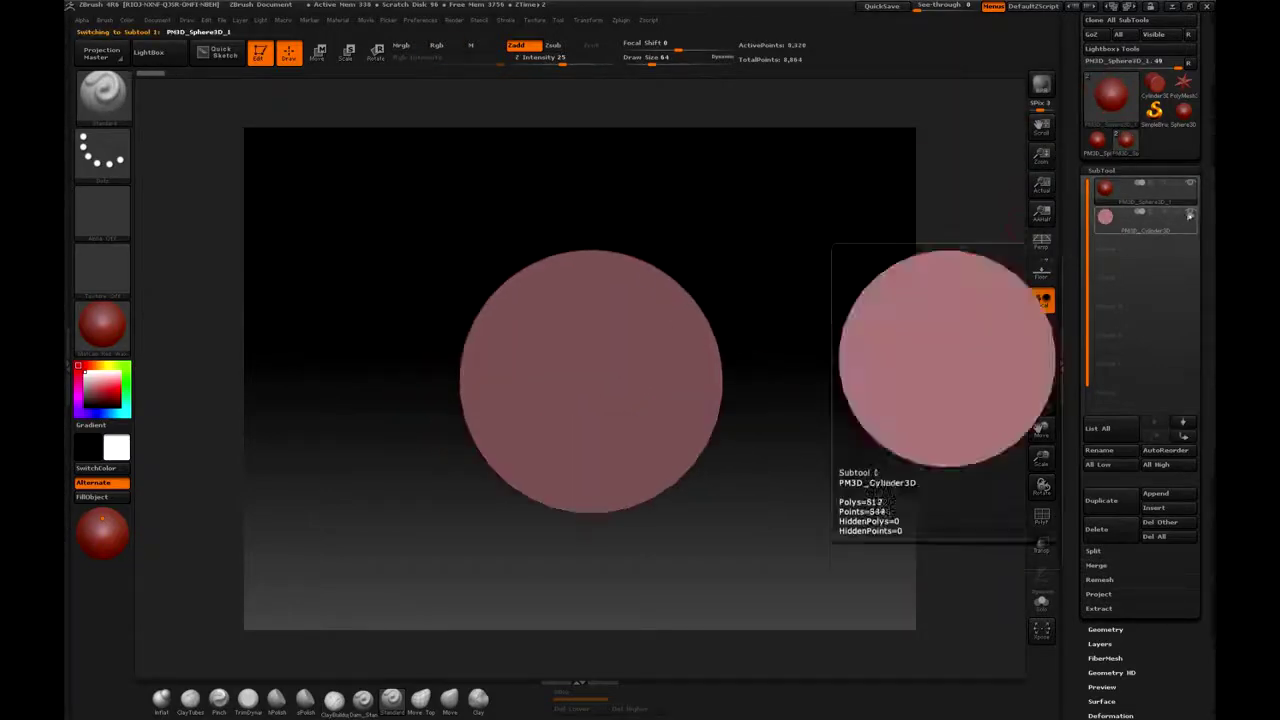
{"action": "left_click", "coordinate": [1195, 190]}
{"action": "left_click", "coordinate": [1190, 211]}
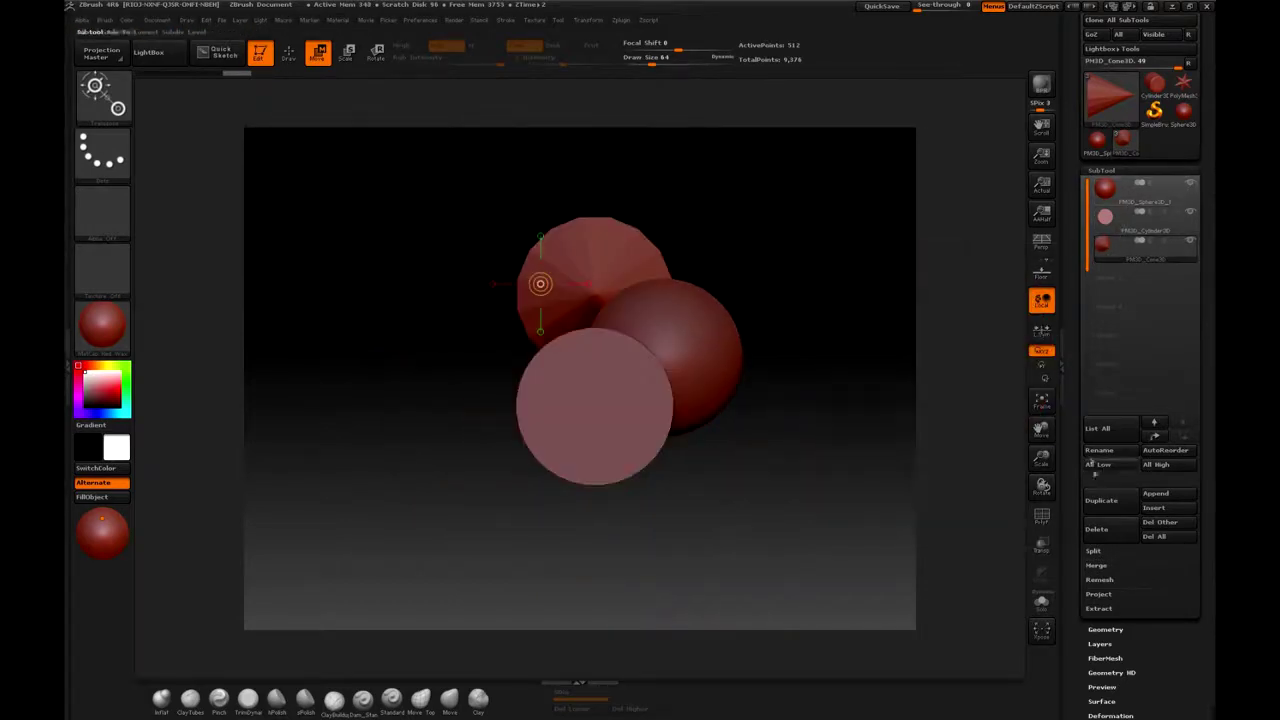
Rename the PM3D_Cone3D subtool to 'Cone'.
{"action": "left_click", "coordinate": [1100, 450]}
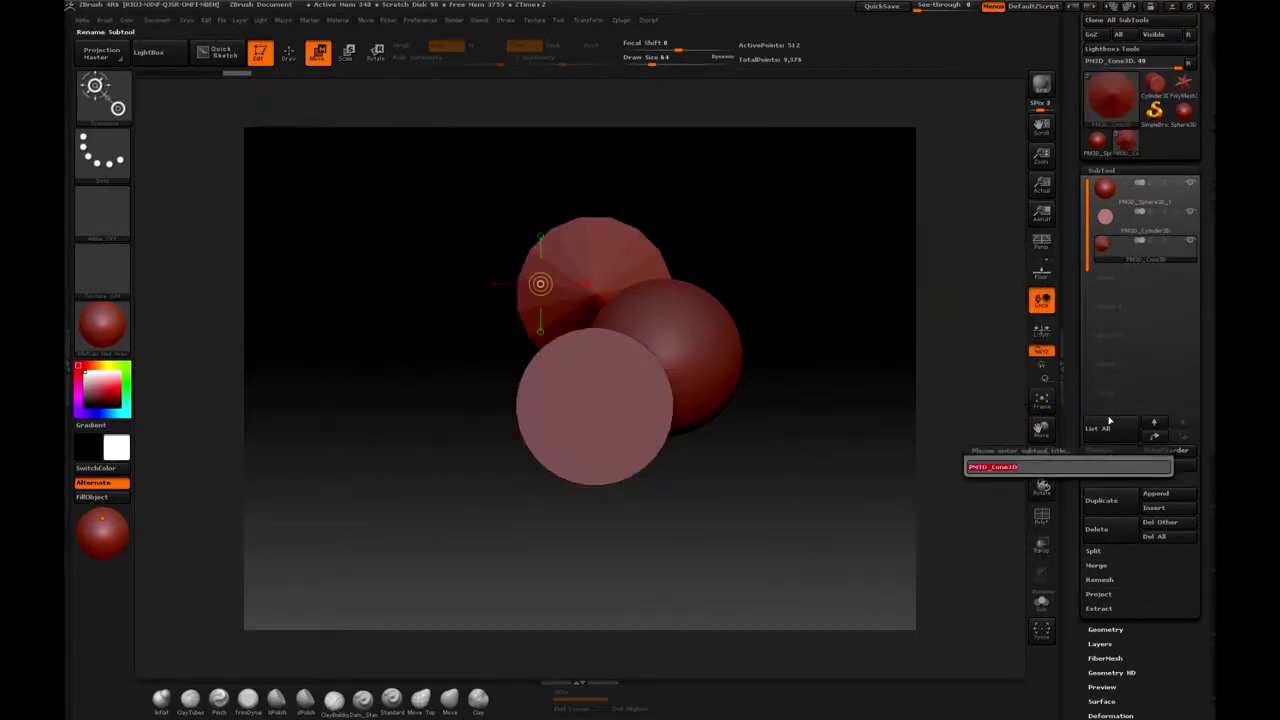
{"action": "type", "text": "Cone"}
{"action": "key", "text": "Return"}
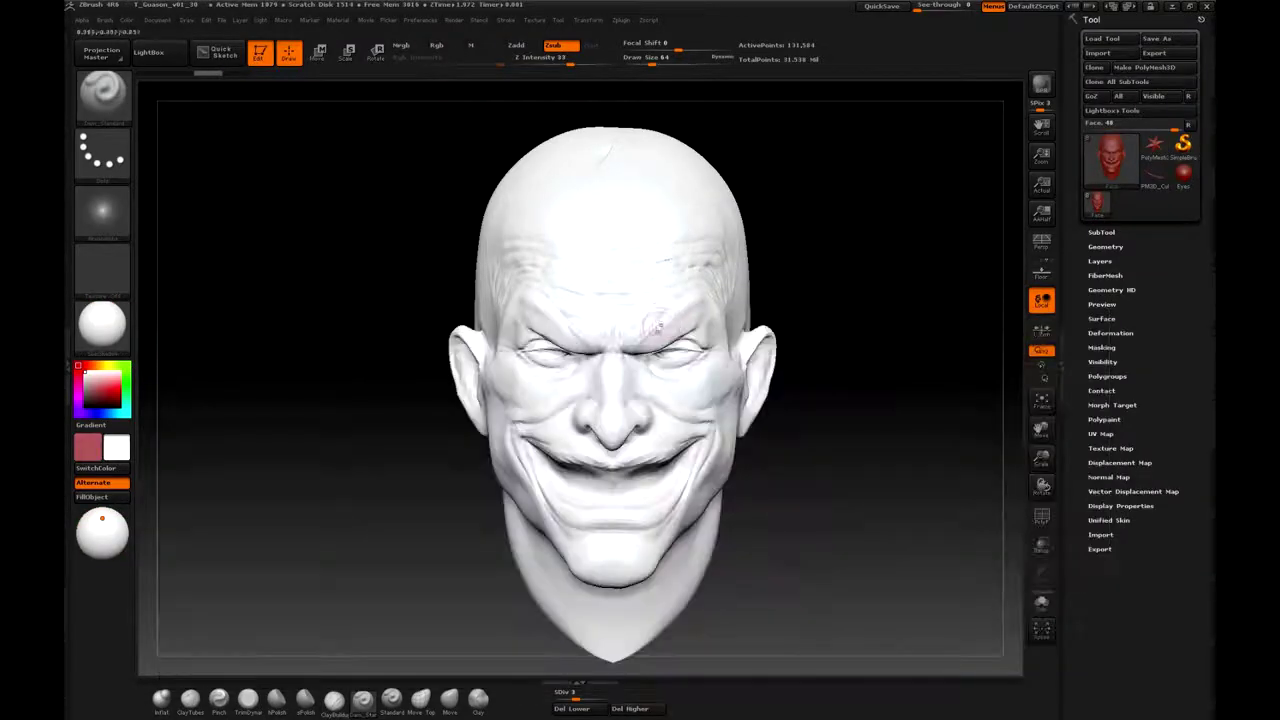
Load the Standard brush (B-S-T) and sculpt a raised ridge on the right forehead.
{"action": "key", "text": "b"}
{"action": "key", "text": "s"}
{"action": "key", "text": "t"}
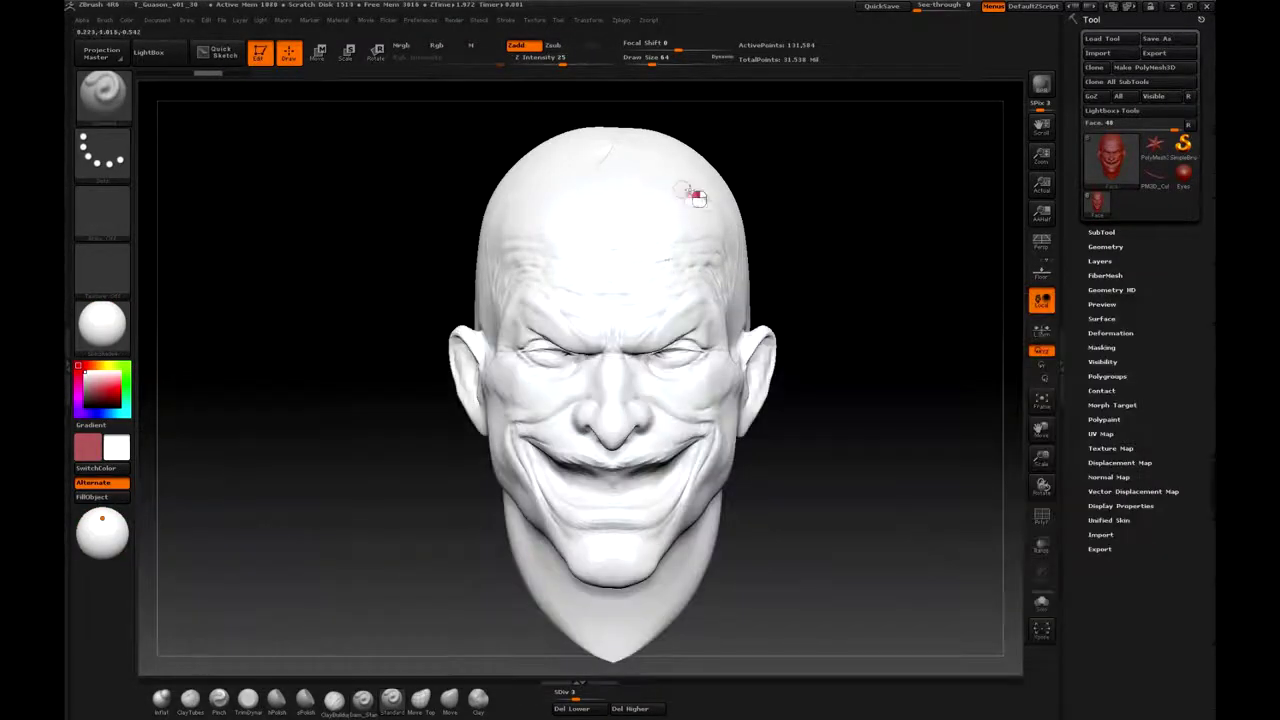
{"action": "left_click_drag", "start_coordinate": [695, 202], "coordinate": [685, 222]}
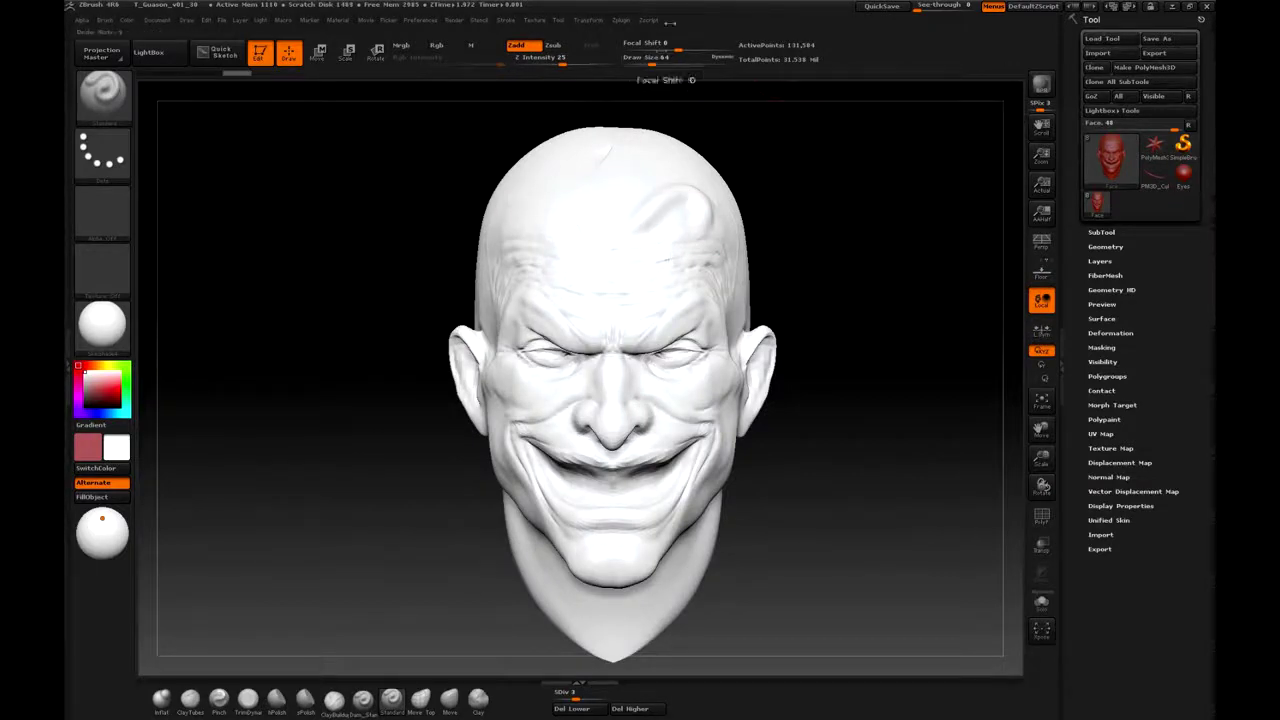
Dock the Transform menu at the top of the side tray.
{"action": "left_click", "coordinate": [666, 21]}
{"action": "left_click_drag", "start_coordinate": [578, 20], "coordinate": [1100, 240]}
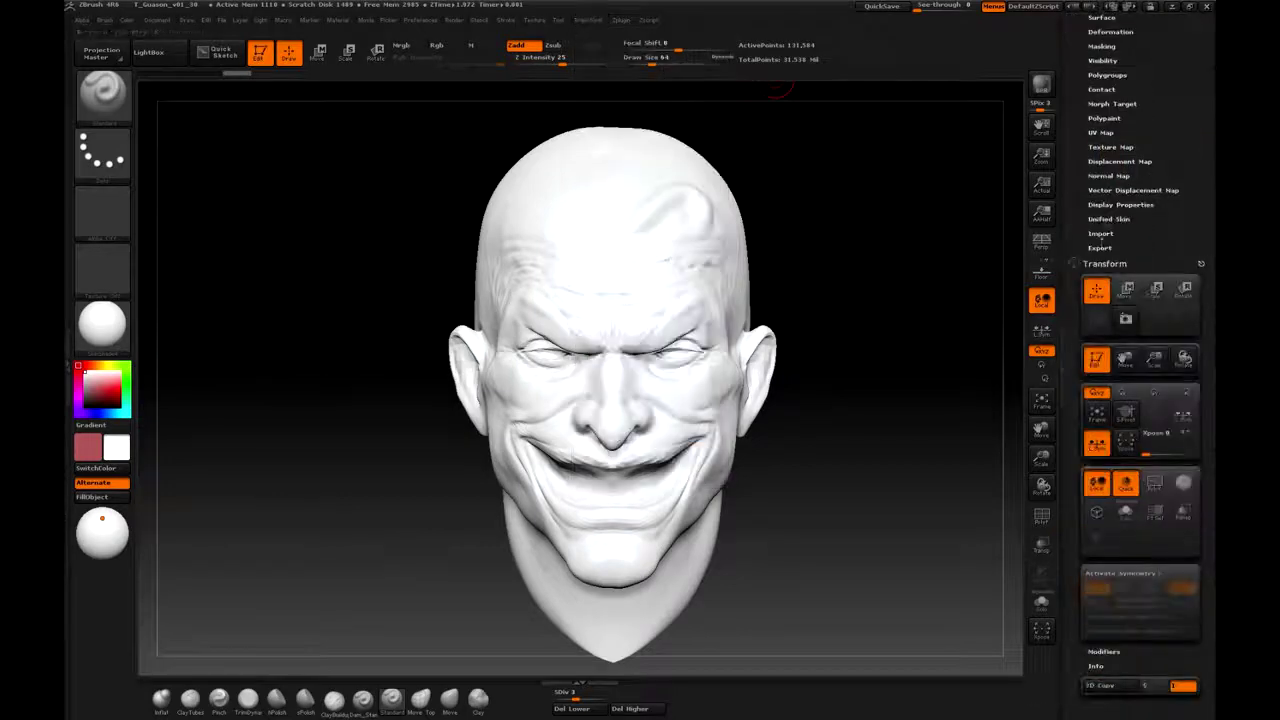
{"action": "left_click", "coordinate": [588, 21]}
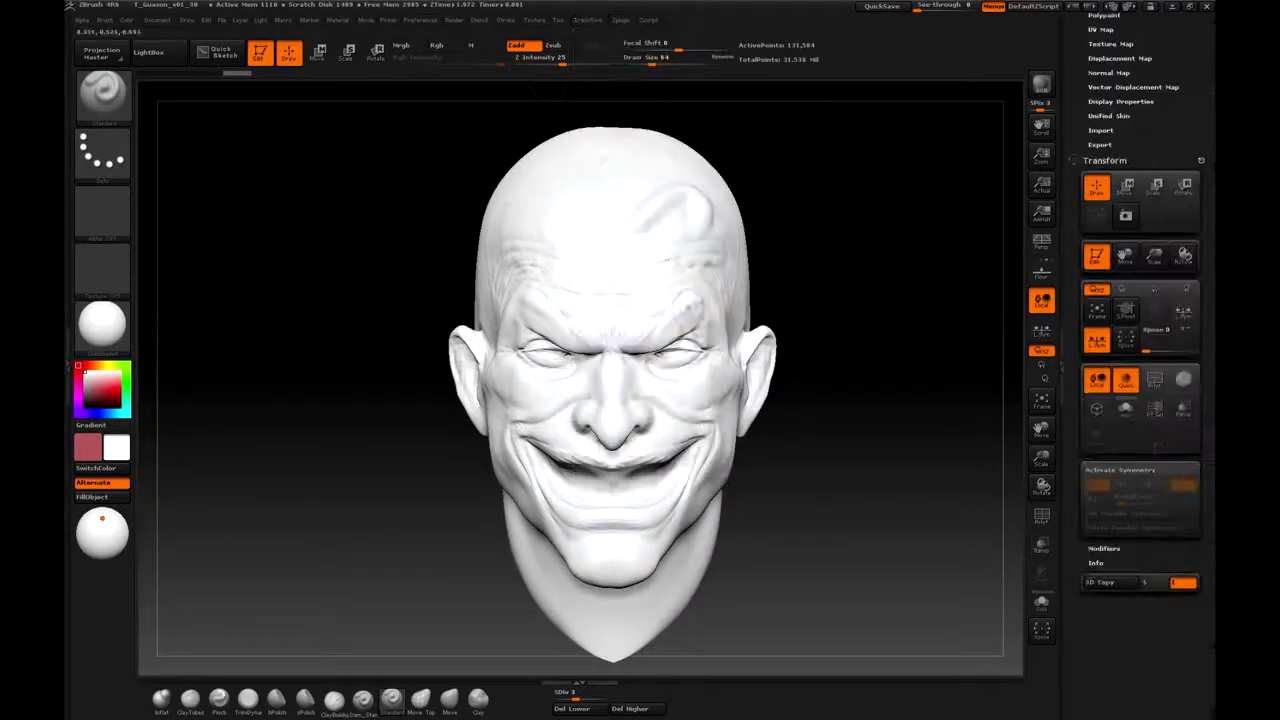
Activate X symmetry and check the head from three-quarter and side views.
{"action": "left_click", "coordinate": [1116, 476]}
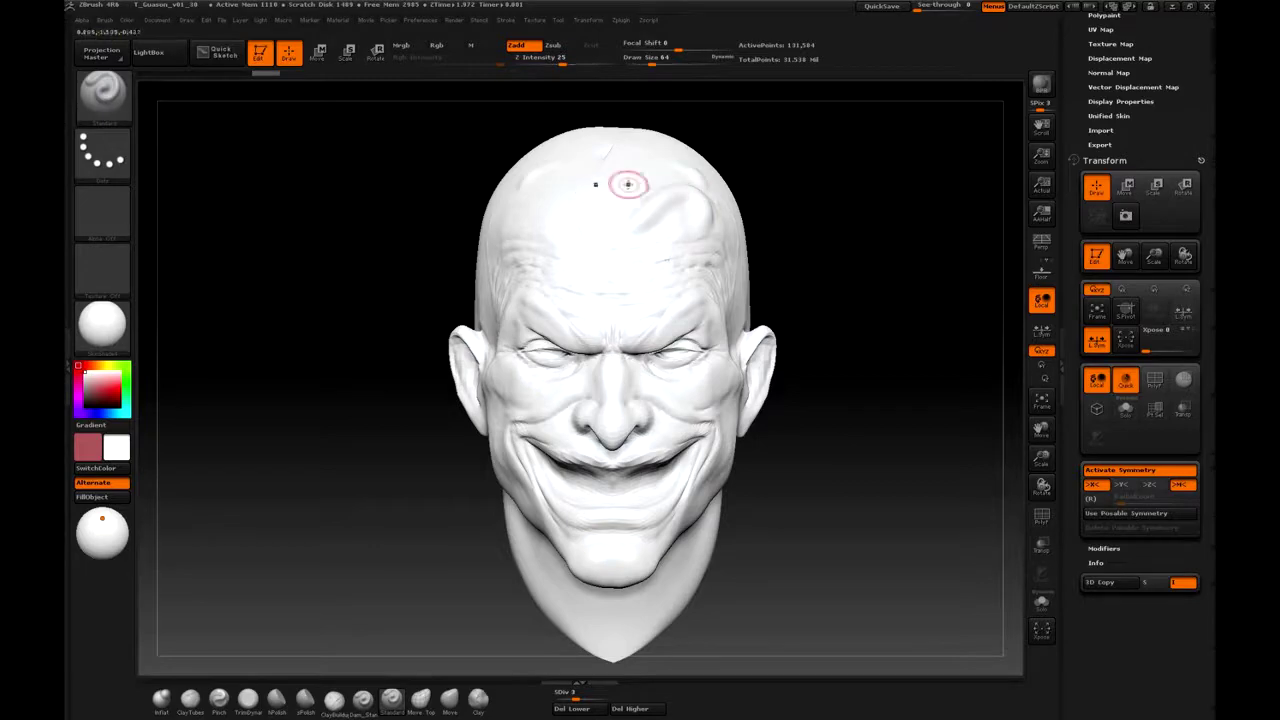
{"action": "mouse_move", "coordinate": [623, 177]}
{"action": "left_mouse_down"}
{"action": "mouse_move", "coordinate": [930, 234]}
{"action": "mouse_move", "coordinate": [728, 380]}
{"action": "mouse_move", "coordinate": [854, 331]}
{"action": "mouse_move", "coordinate": [720, 400]}
{"action": "mouse_move", "coordinate": [690, 400]}
{"action": "left_mouse_up"}
{"action": "mouse_move", "coordinate": [520, 410]}
{"action": "left_mouse_down"}
{"action": "mouse_move", "coordinate": [843, 260]}
{"action": "mouse_move", "coordinate": [828, 336]}
{"action": "left_mouse_up"}
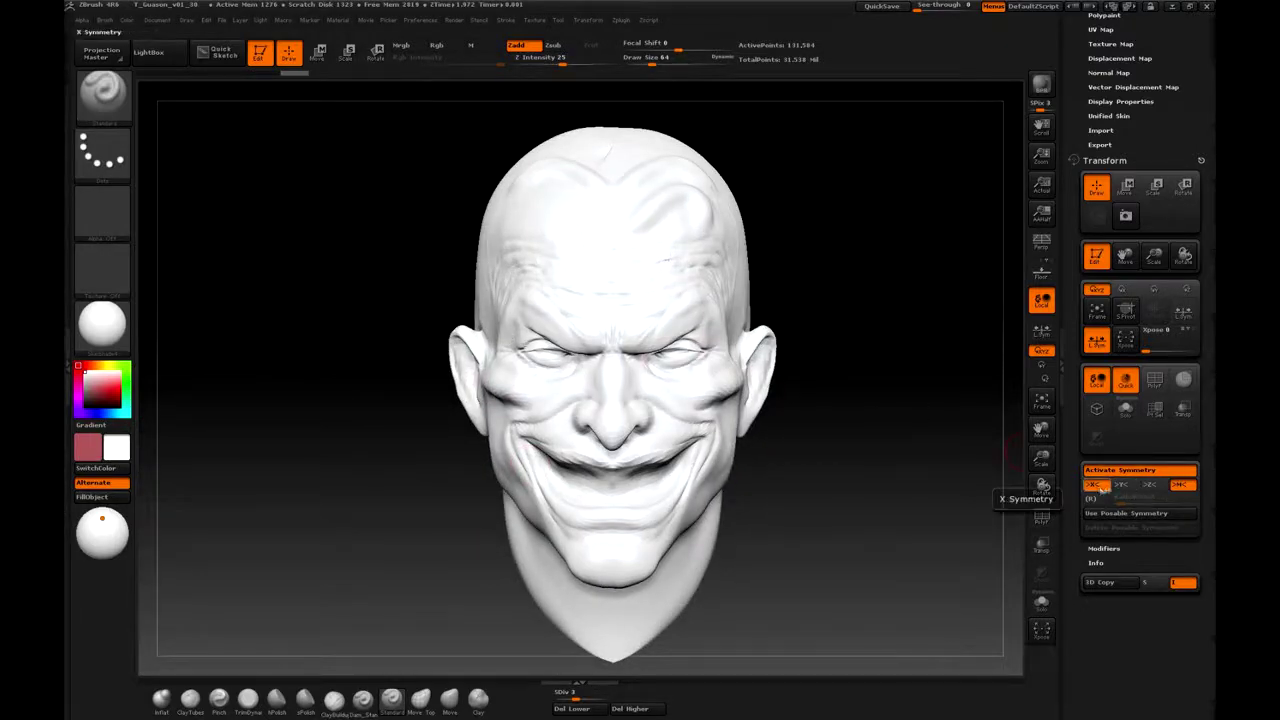
{"action": "left_click_drag", "start_coordinate": [858, 278], "coordinate": [720, 285]}
{"action": "mouse_move", "coordinate": [783, 360]}
{"action": "left_mouse_down"}
{"action": "mouse_move", "coordinate": [603, 314]}
{"action": "mouse_move", "coordinate": [617, 377]}
{"action": "mouse_move", "coordinate": [667, 260]}
{"action": "left_mouse_up"}
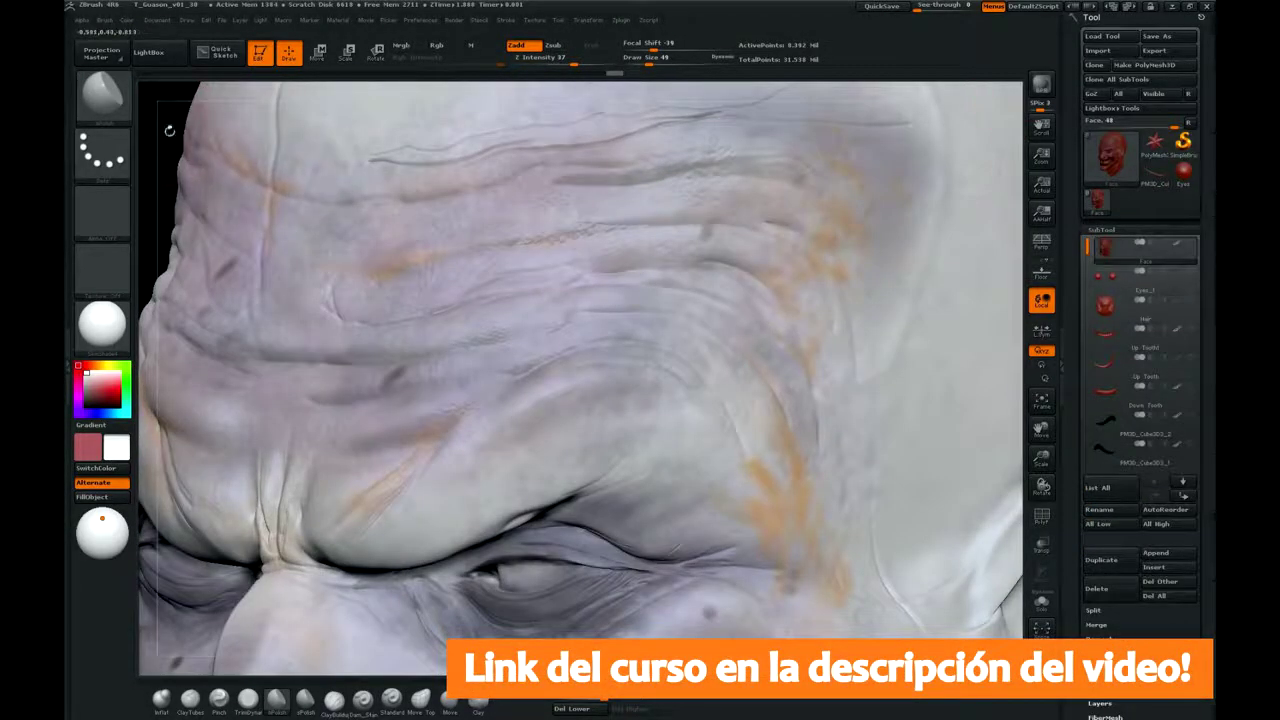
Apply the Noise deformation from Tool > Deformation to the head surface.
{"action": "scroll", "coordinate": [1067, 400], "scroll_direction": "down", "scroll_amount": 5}
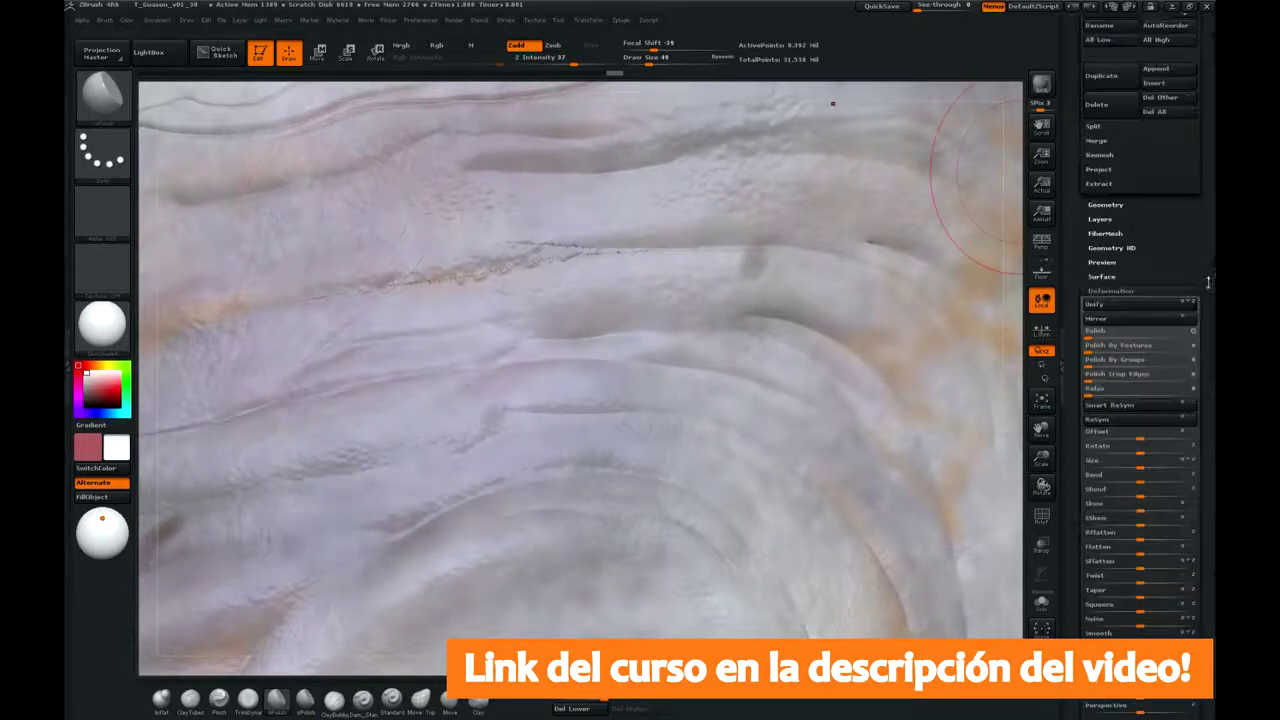
{"action": "scroll", "coordinate": [1067, 400], "scroll_direction": "down", "scroll_amount": 5}
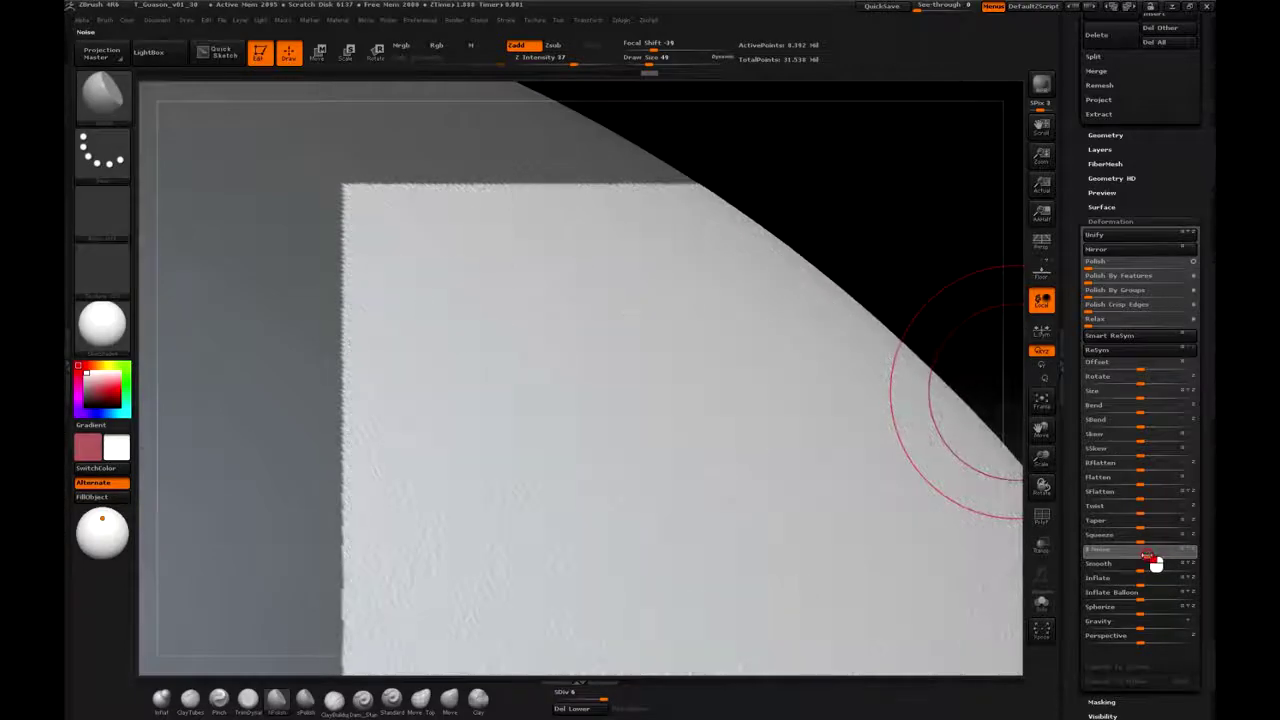
{"action": "left_click", "coordinate": [1155, 563]}
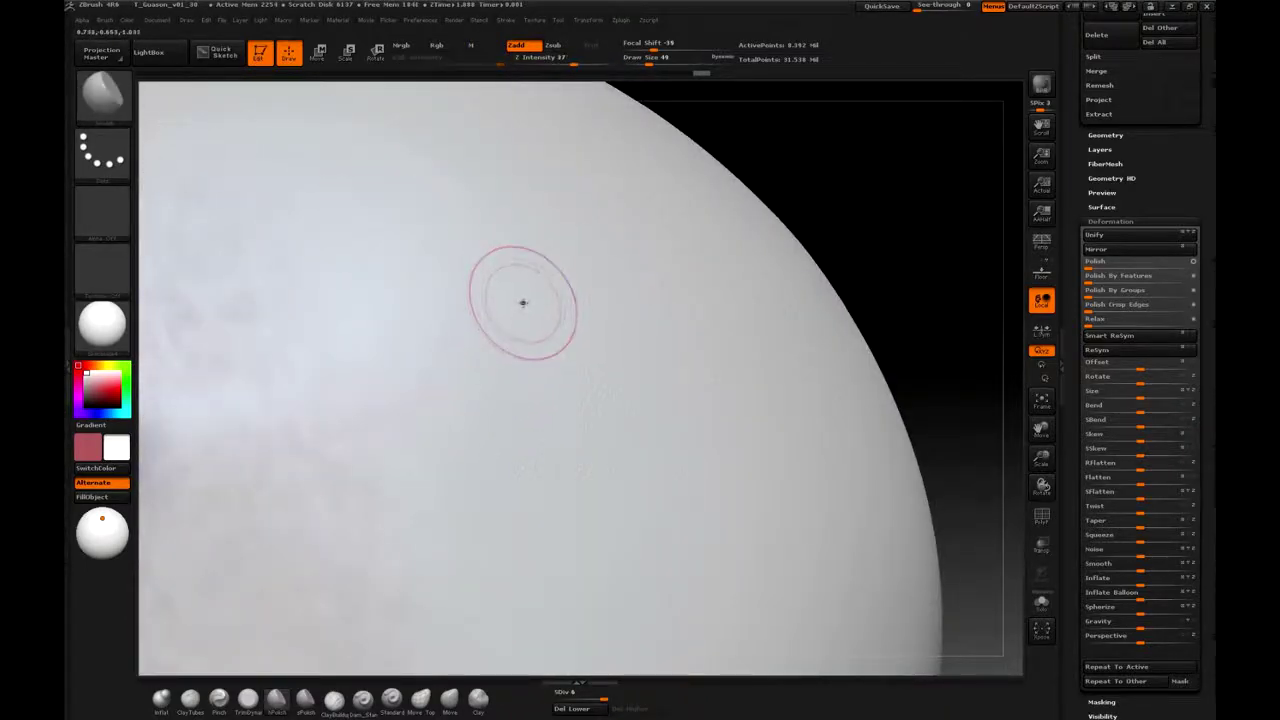
Smooth part of the noise patch with a polish brush (B-H-P), then frame the whole head with F.
{"action": "key", "text": "b"}
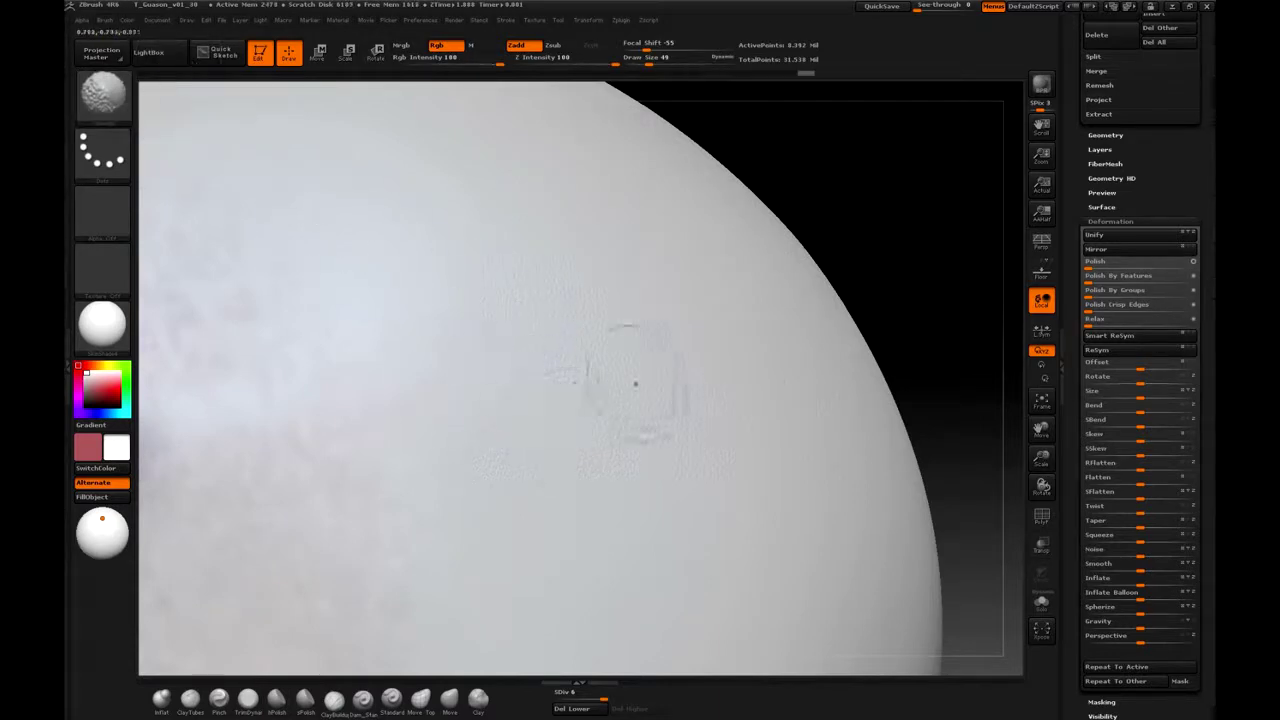
{"action": "right_click_drag", "start_coordinate": [634, 383], "coordinate": [543, 314], "text": "alt"}
{"action": "key", "text": "b"}
{"action": "key", "text": "h"}
{"action": "key", "text": "p"}
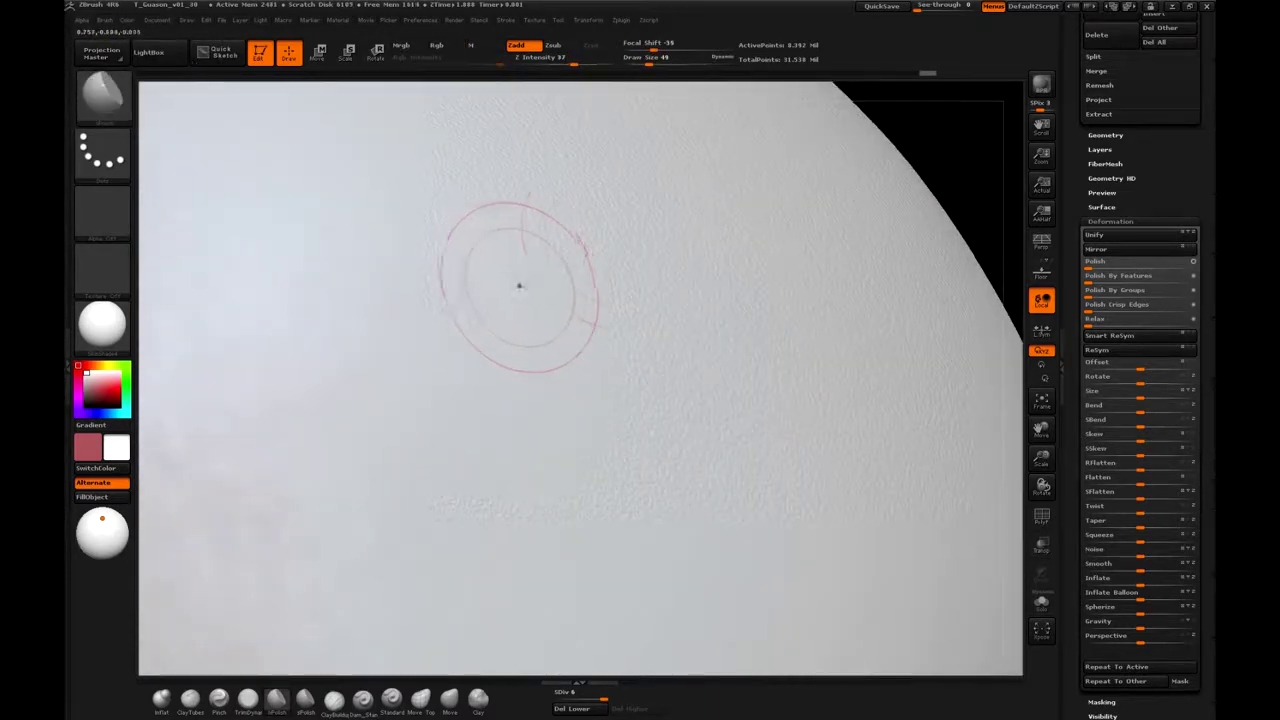
{"action": "left_click_drag", "start_coordinate": [971, 149], "coordinate": [515, 270]}
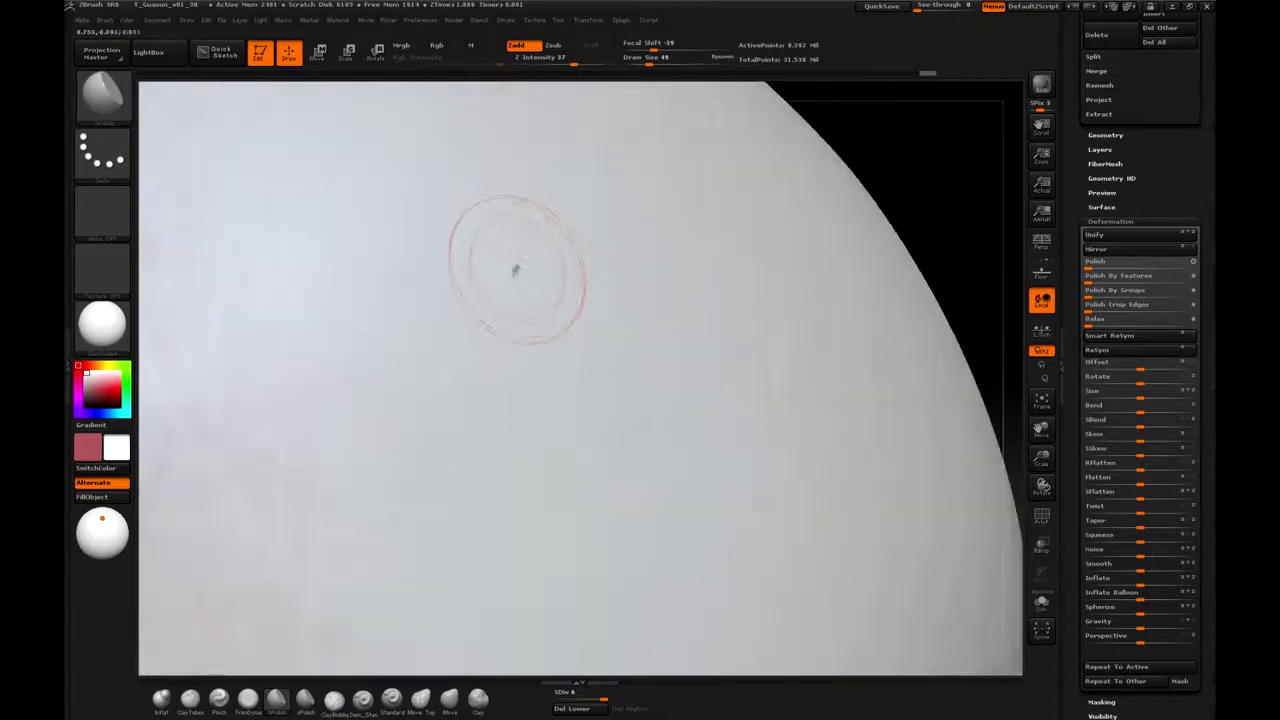
{"action": "key", "text": "f"}
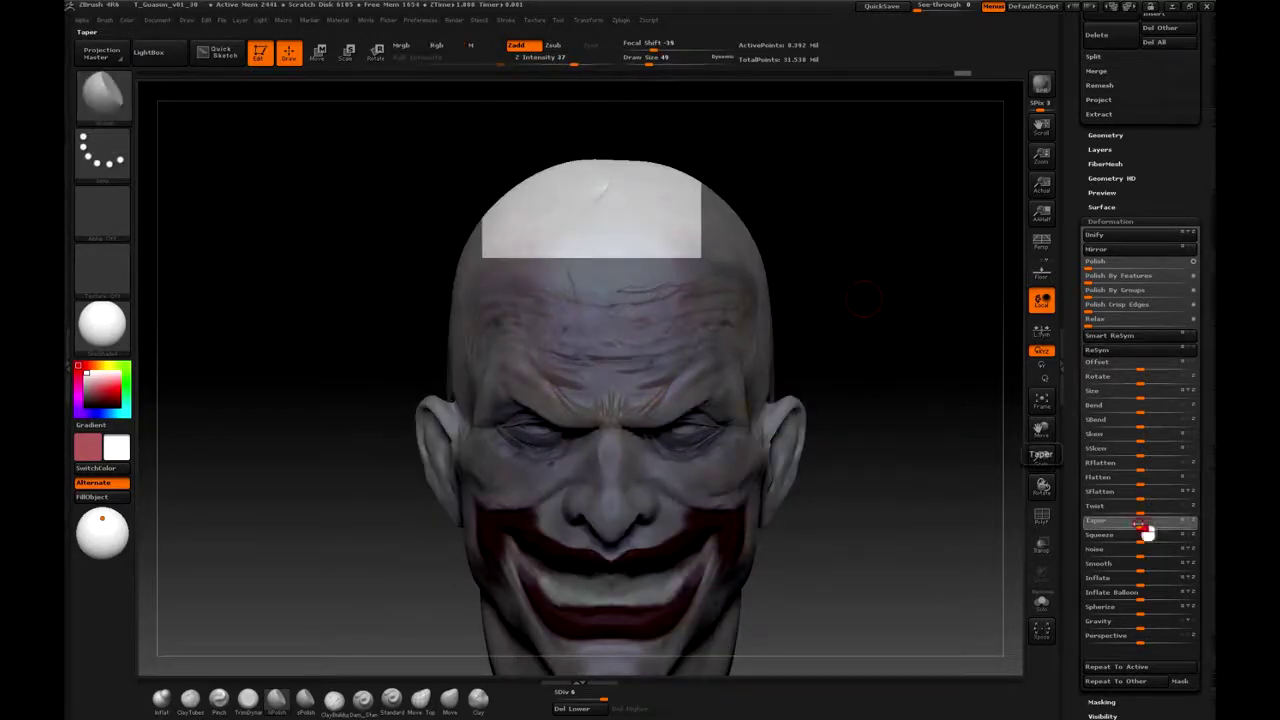
{"action": "left_click_drag", "start_coordinate": [1147, 533], "coordinate": [1185, 521]}
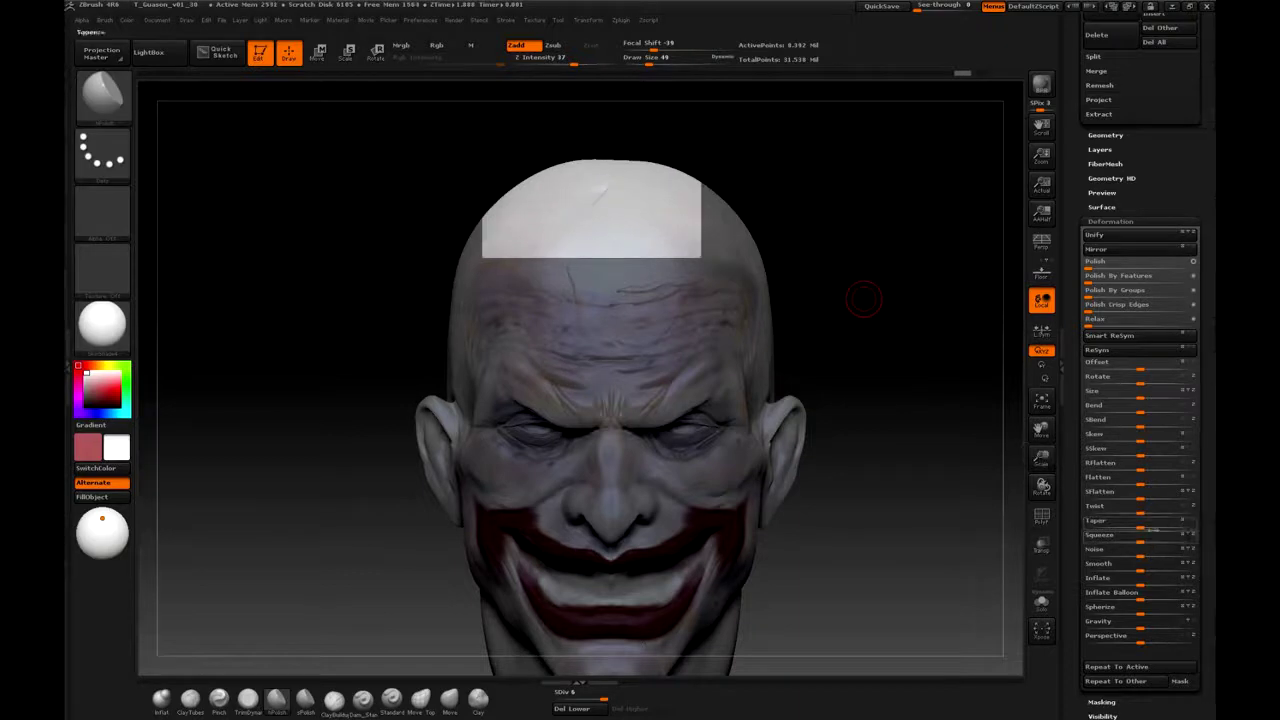
{"action": "left_click_drag", "start_coordinate": [1157, 533], "coordinate": [1165, 525]}
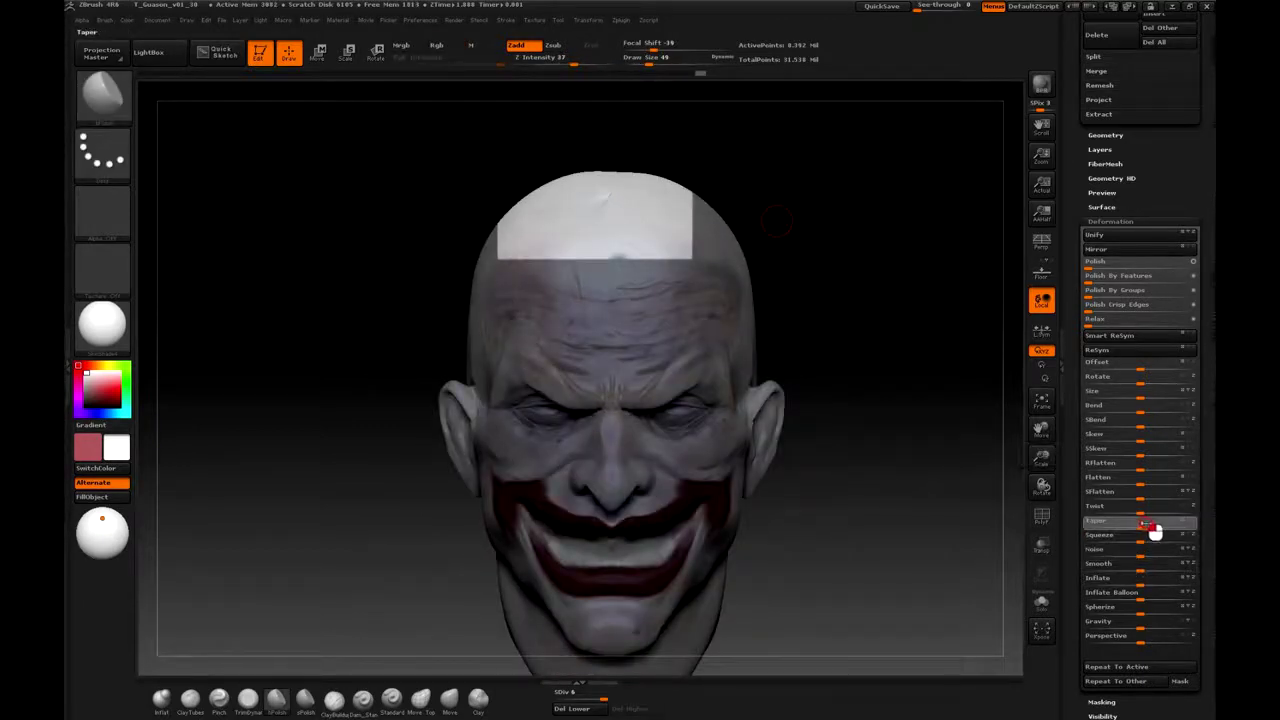
{"action": "left_click_drag", "start_coordinate": [1155, 532], "coordinate": [1166, 526]}
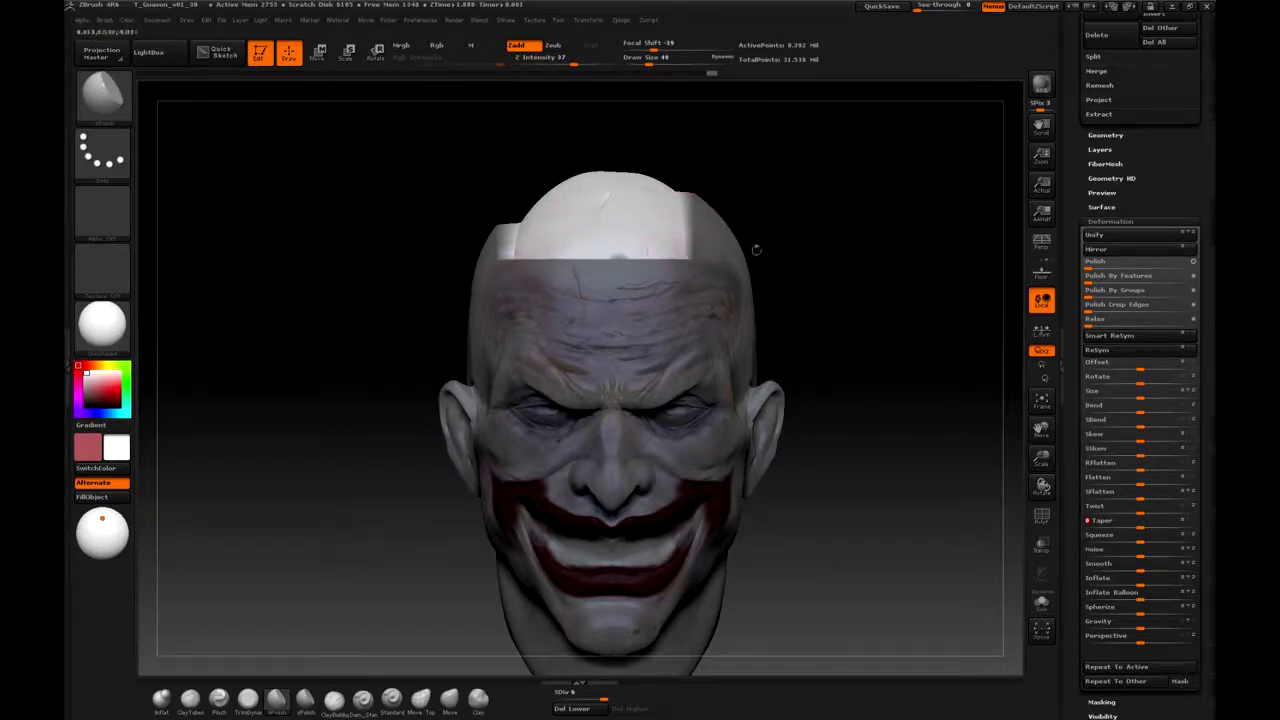
{"action": "mouse_move", "coordinate": [814, 366]}
{"action": "left_mouse_down"}
{"action": "mouse_move", "coordinate": [808, 503]}
{"action": "mouse_move", "coordinate": [906, 458]}
{"action": "left_mouse_up"}
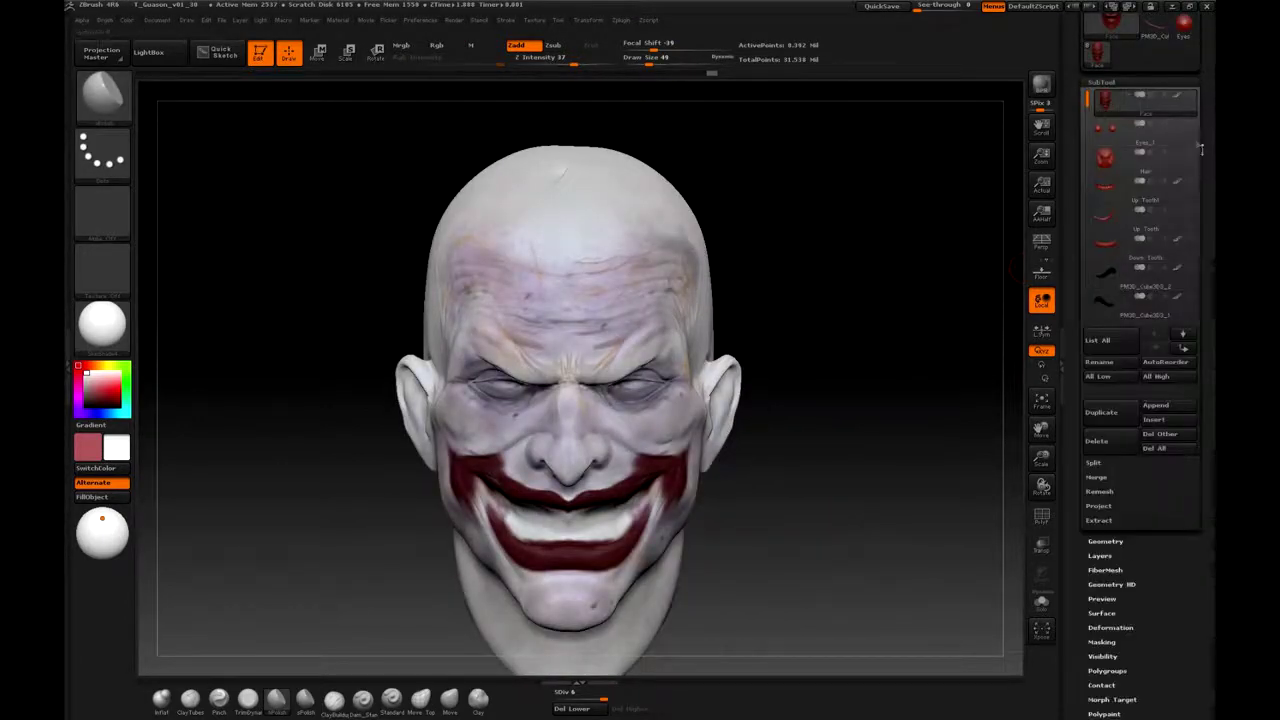
Collapse the SubTool list and zoom in on the Joker's forehead.
{"action": "left_click", "coordinate": [1110, 82]}
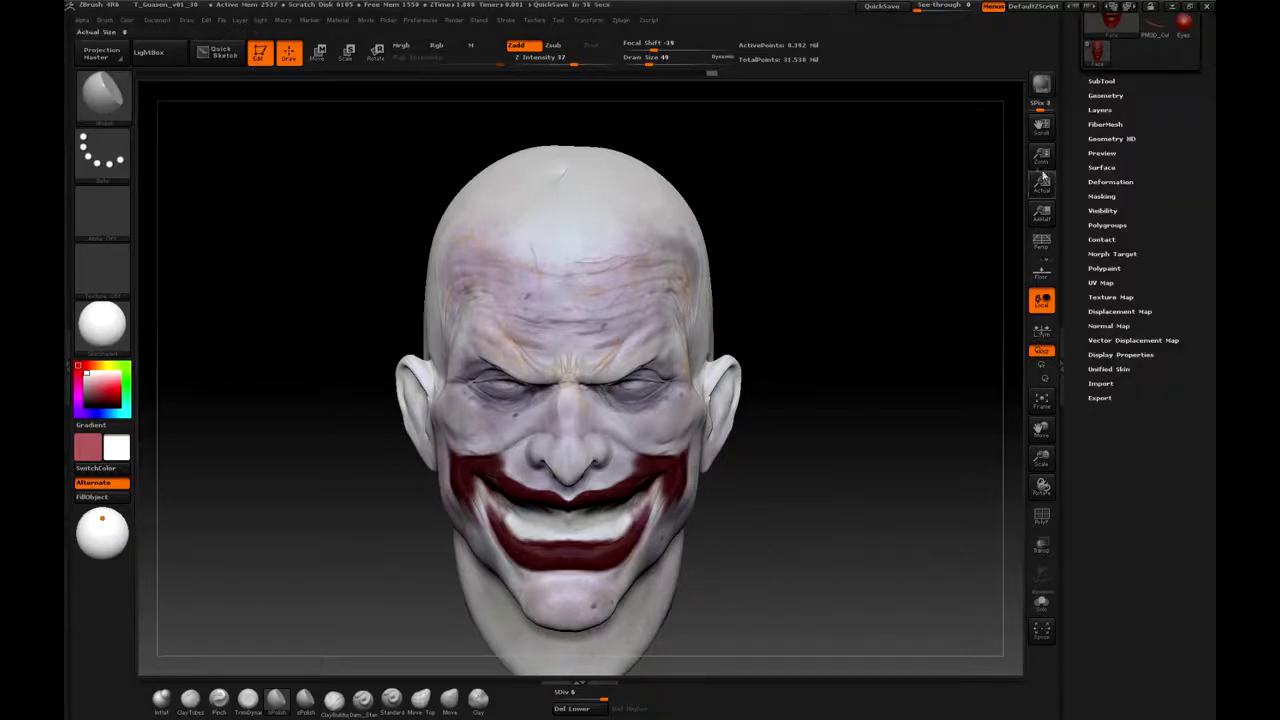
{"action": "left_click", "coordinate": [103, 97]}
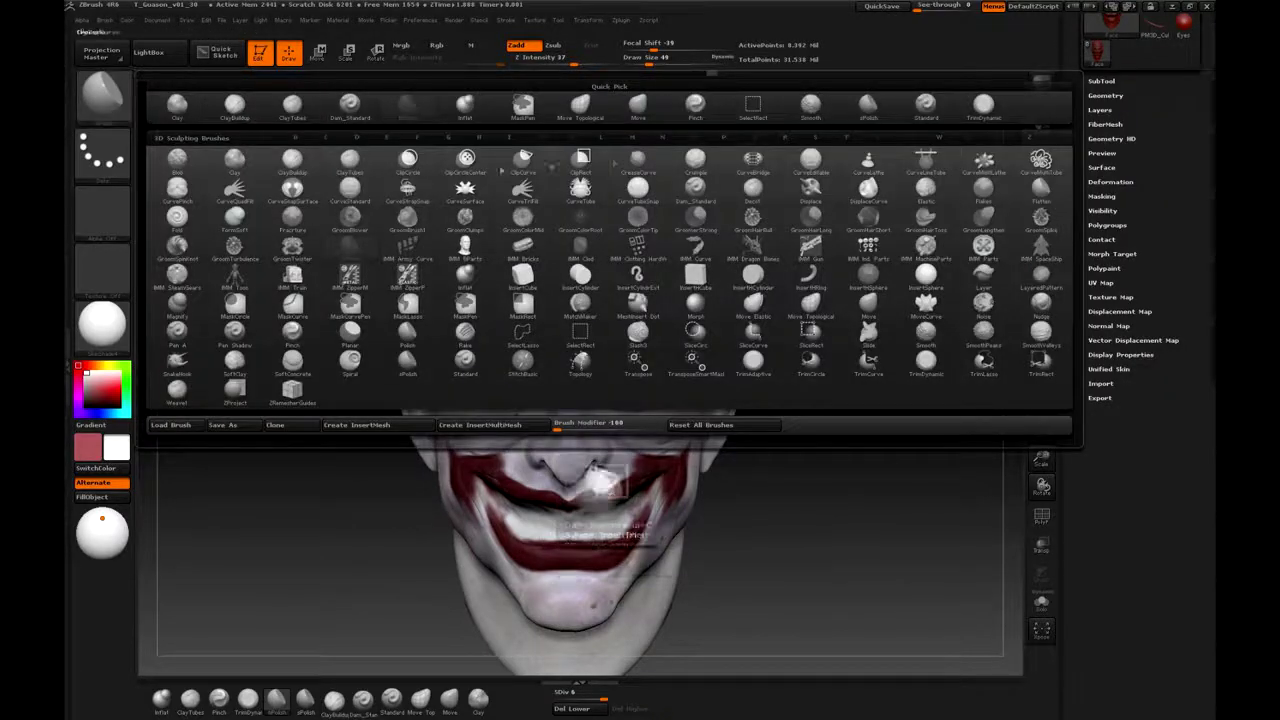
{"action": "left_click", "coordinate": [522, 160]}
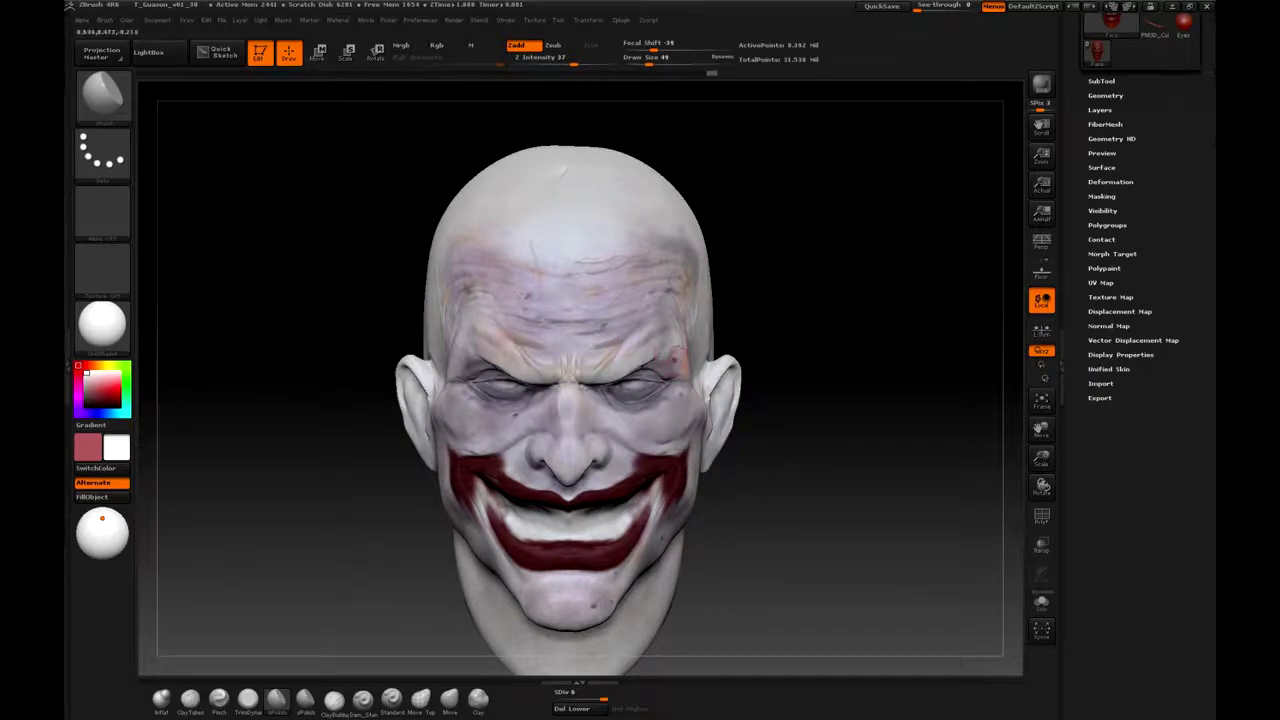
{"action": "key", "text": "b"}
{"action": "key", "text": "Escape"}
{"action": "left_click_drag", "start_coordinate": [931, 265], "coordinate": [931, 200], "text": "alt"}
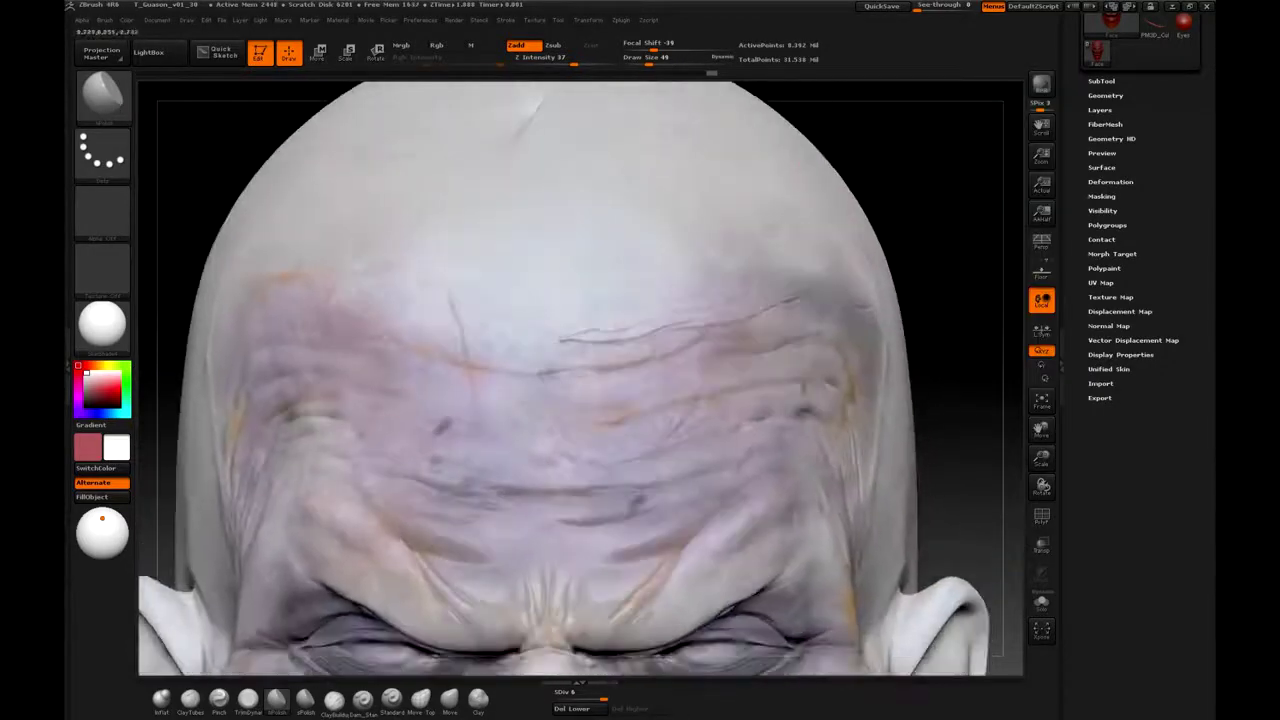
Choose a carving brush and cut a wrinkle crease across the left forehead.
{"action": "left_click", "coordinate": [102, 95]}
{"action": "left_click", "coordinate": [104, 95]}
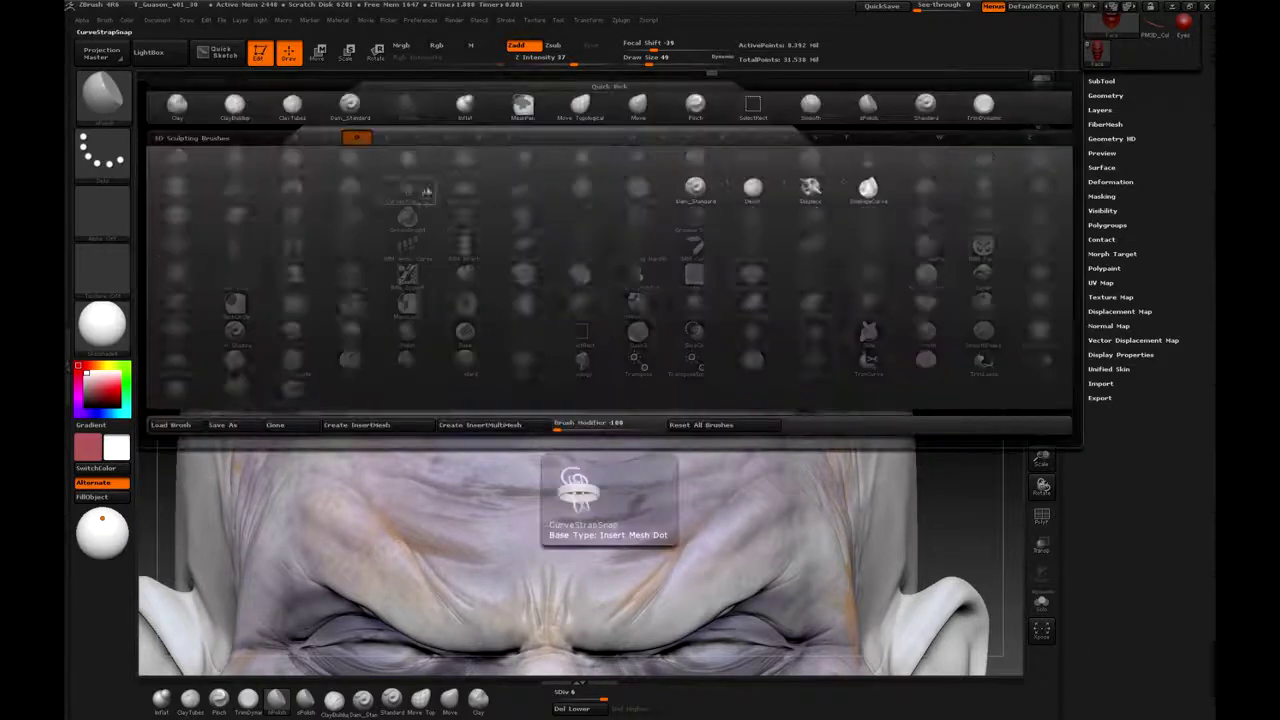
{"action": "left_click", "coordinate": [571, 488]}
{"action": "left_click_drag", "start_coordinate": [316, 267], "coordinate": [427, 312]}
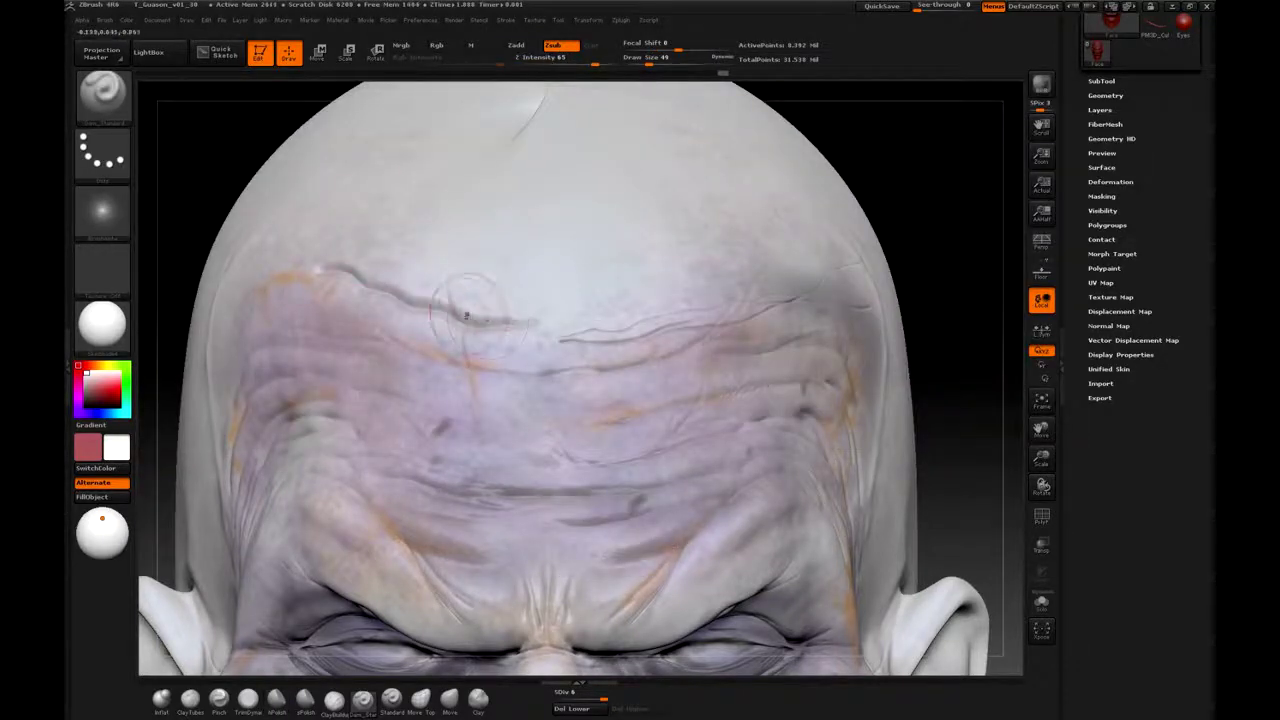
Add a second forehead crease with the B-D-S brush, then load another sculpting brush.
{"action": "key", "text": "b"}
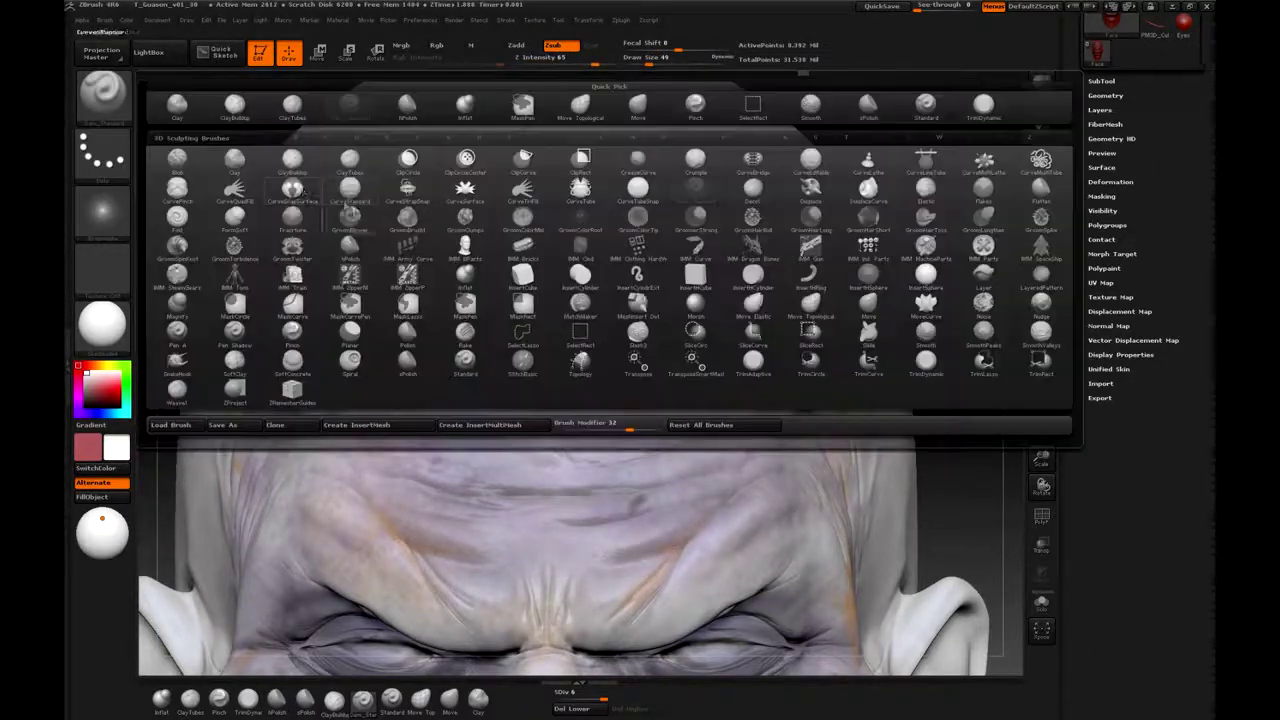
{"action": "key", "text": "d"}
{"action": "key", "text": "s"}
{"action": "left_click_drag", "start_coordinate": [357, 274], "coordinate": [540, 330]}
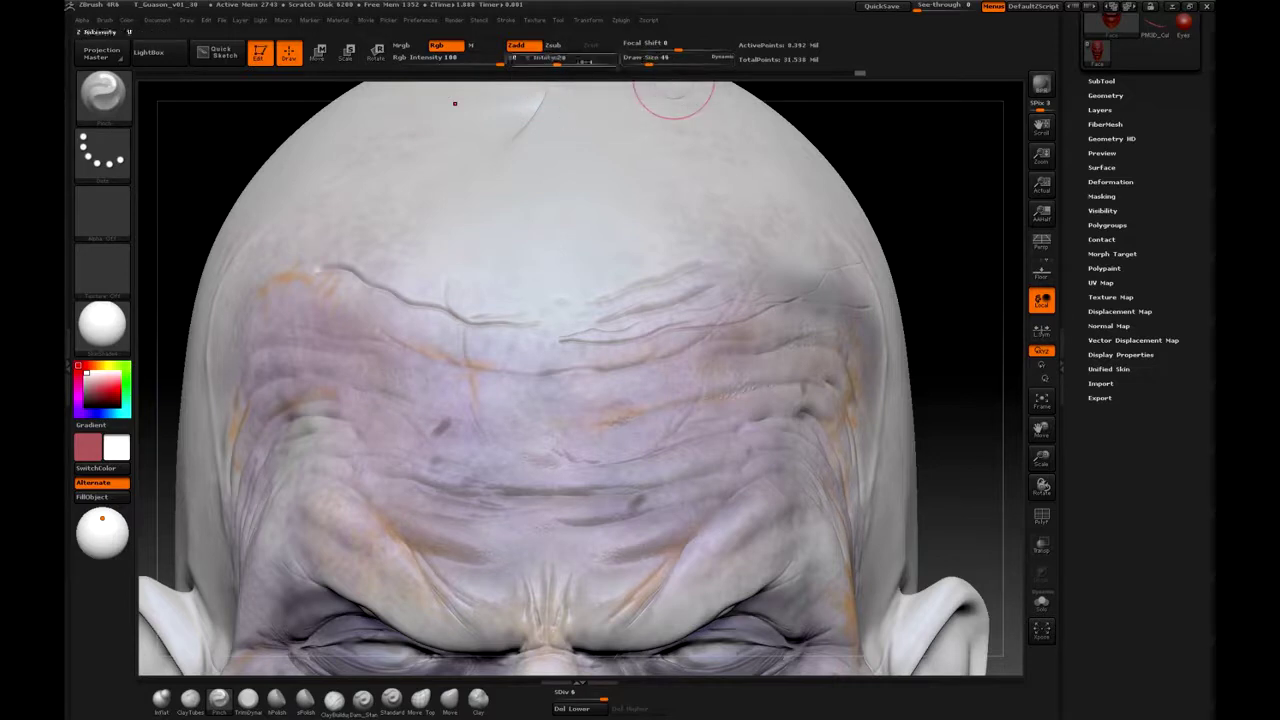
{"action": "left_click", "coordinate": [103, 95]}
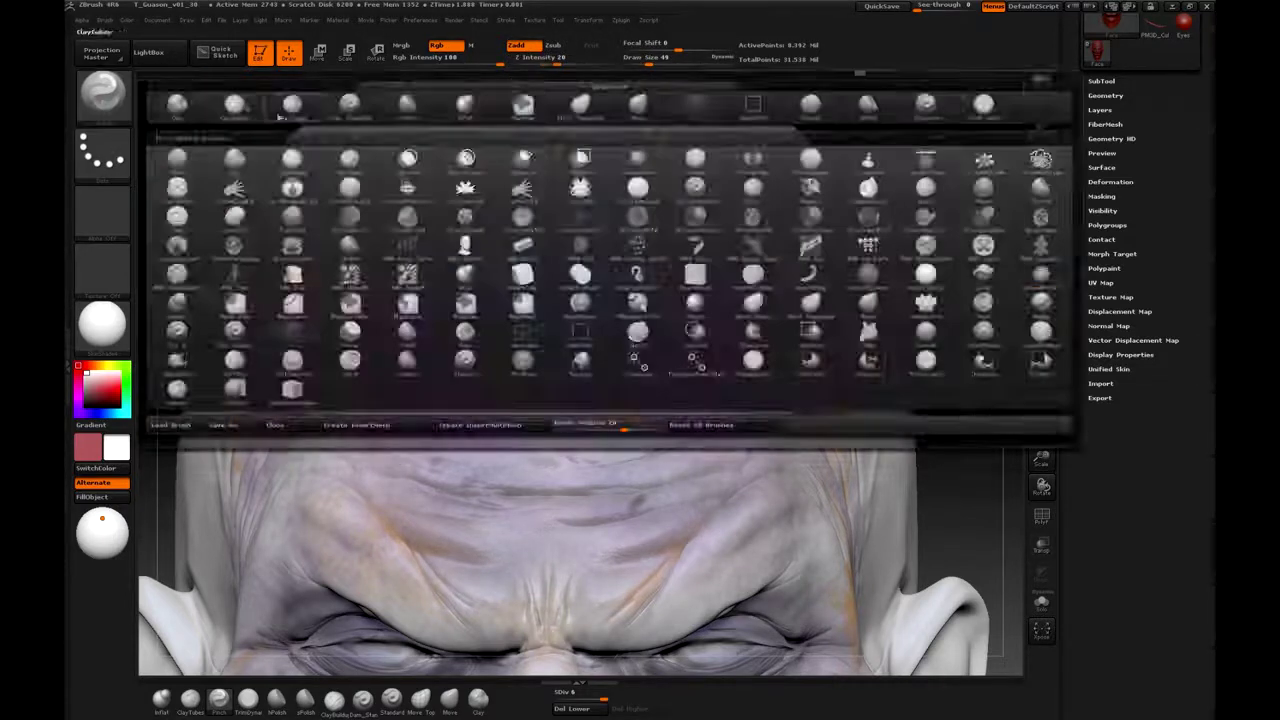
{"action": "left_click", "coordinate": [471, 110]}
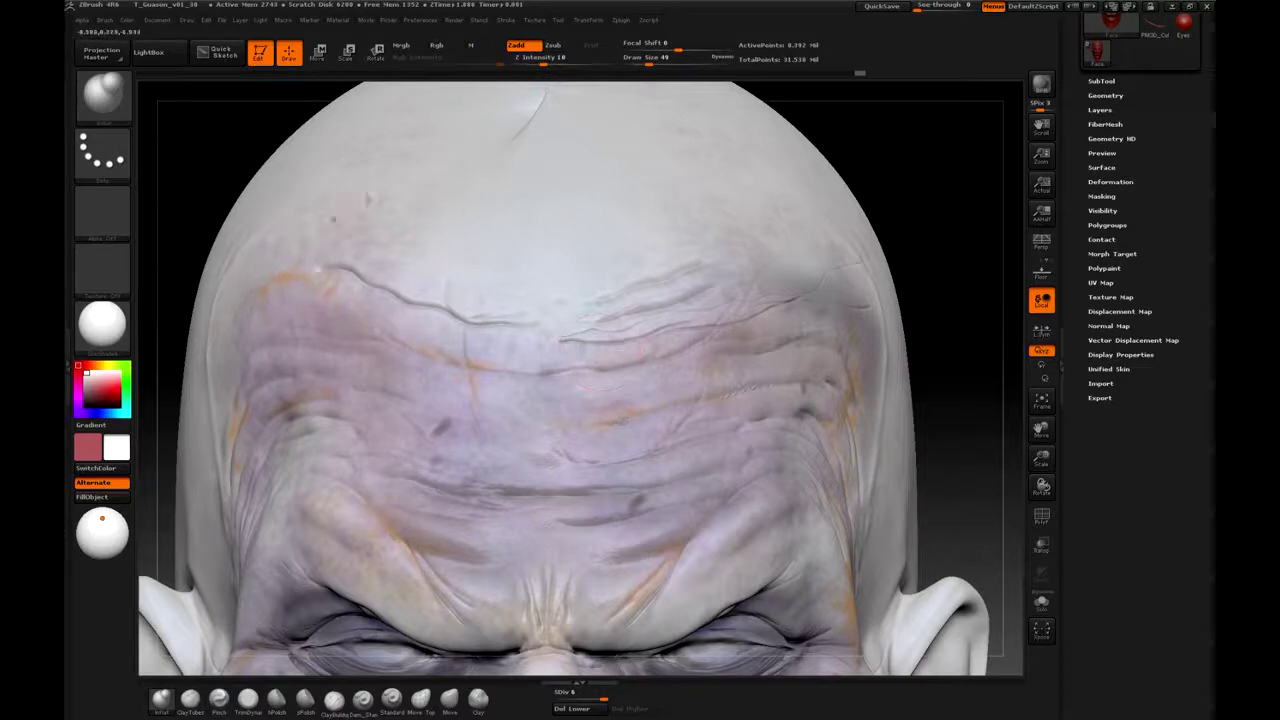